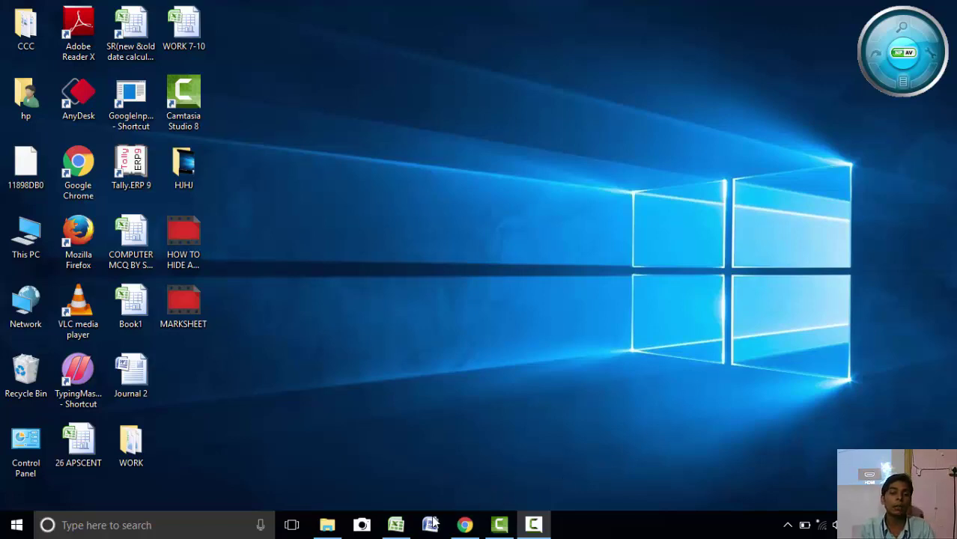
- Restore the SK BY DATA VALIDATION workbook from the taskbar so Excel fills the screen
click(398, 526)
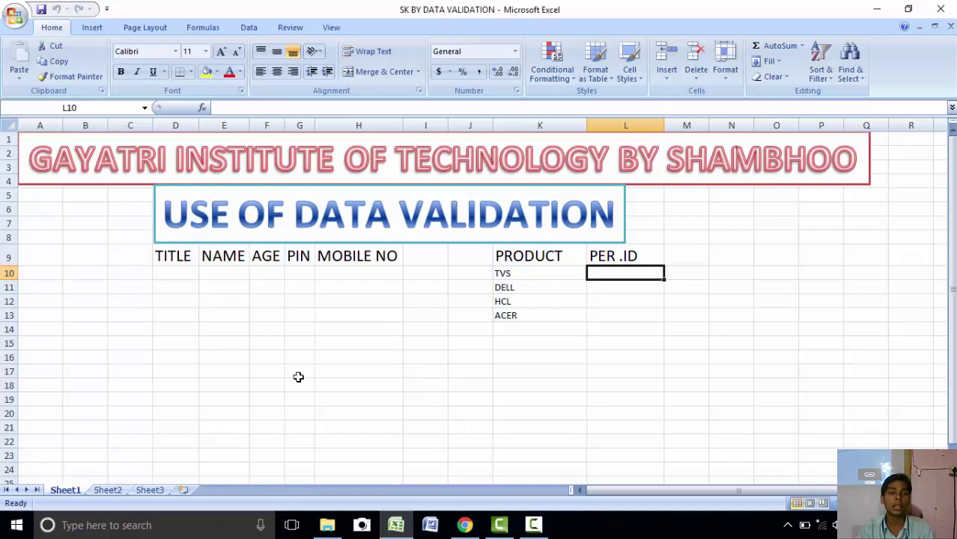
click(271, 371)
click(184, 276)
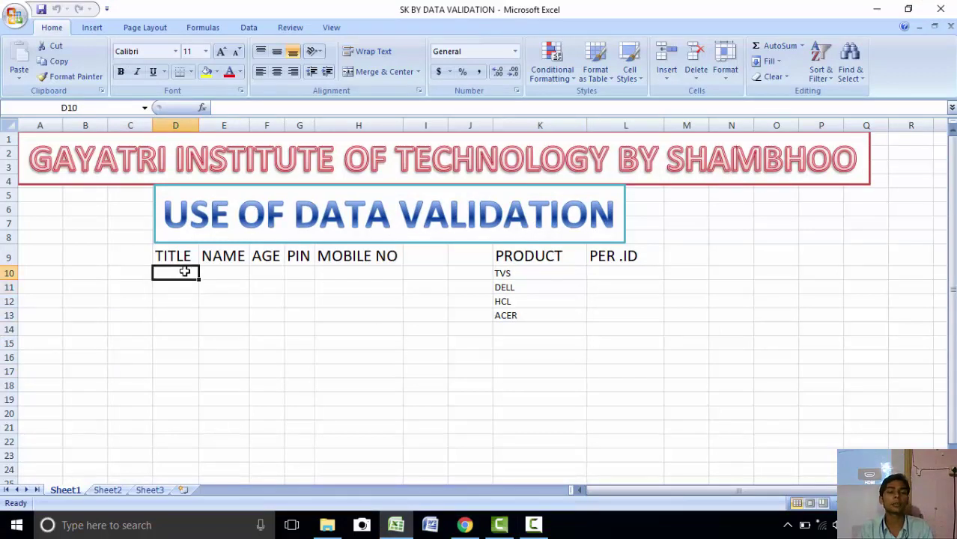
click(227, 276)
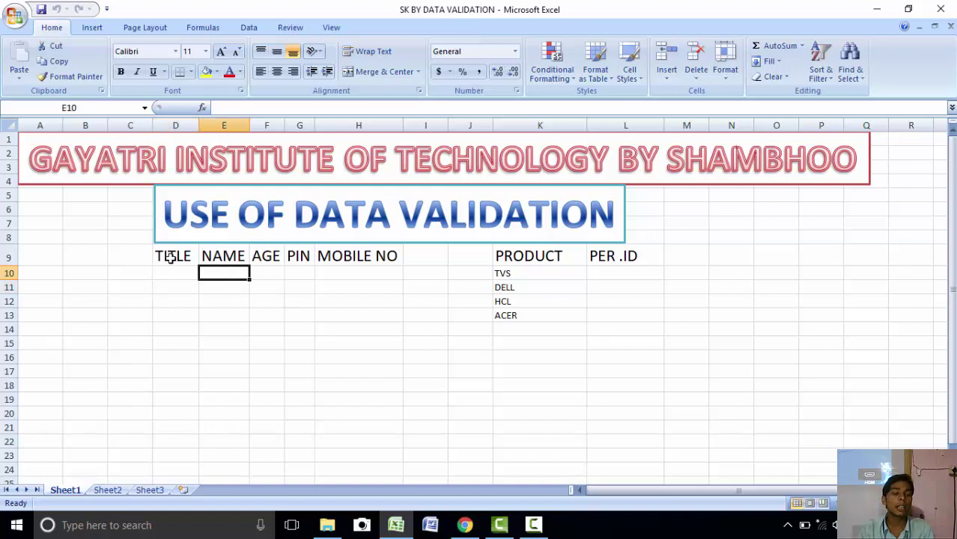
click(170, 256)
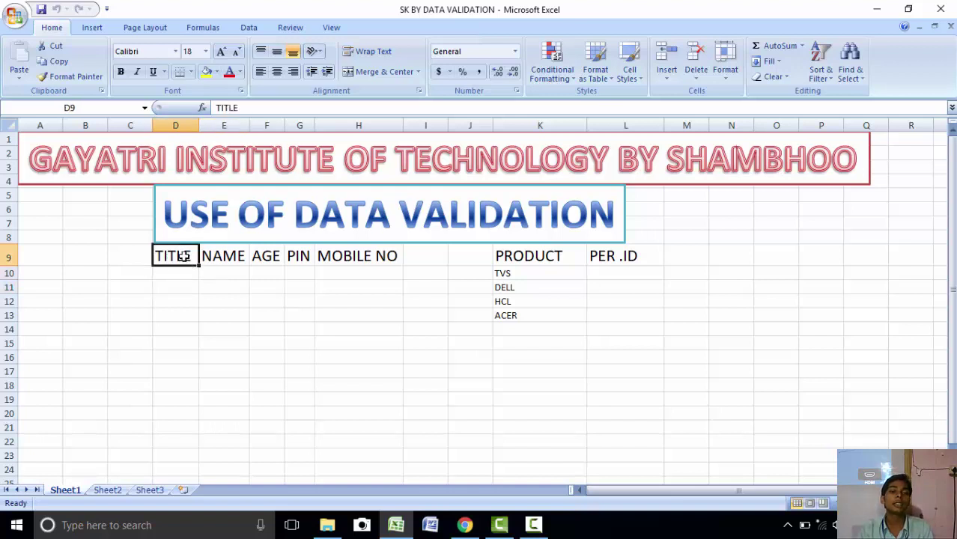
click(223, 256)
click(259, 256)
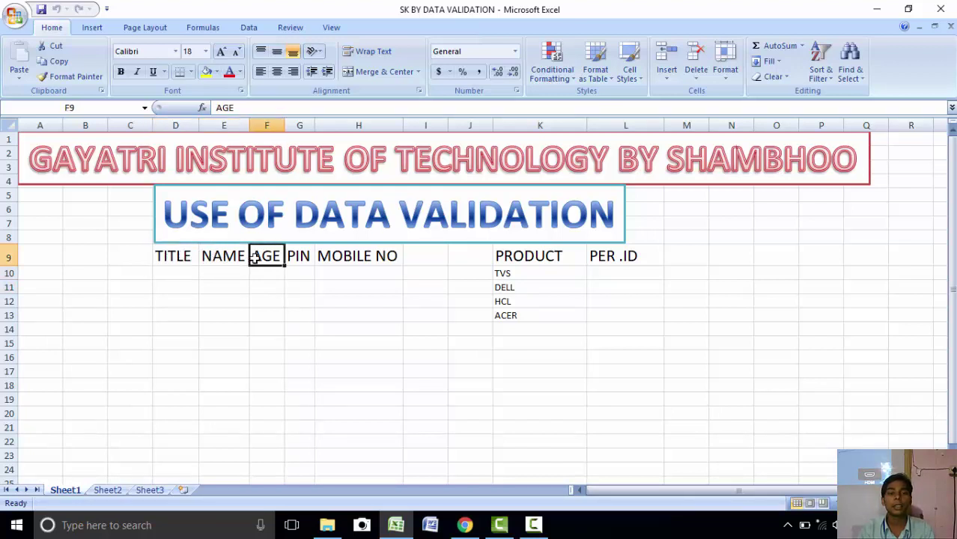
click(300, 257)
click(346, 256)
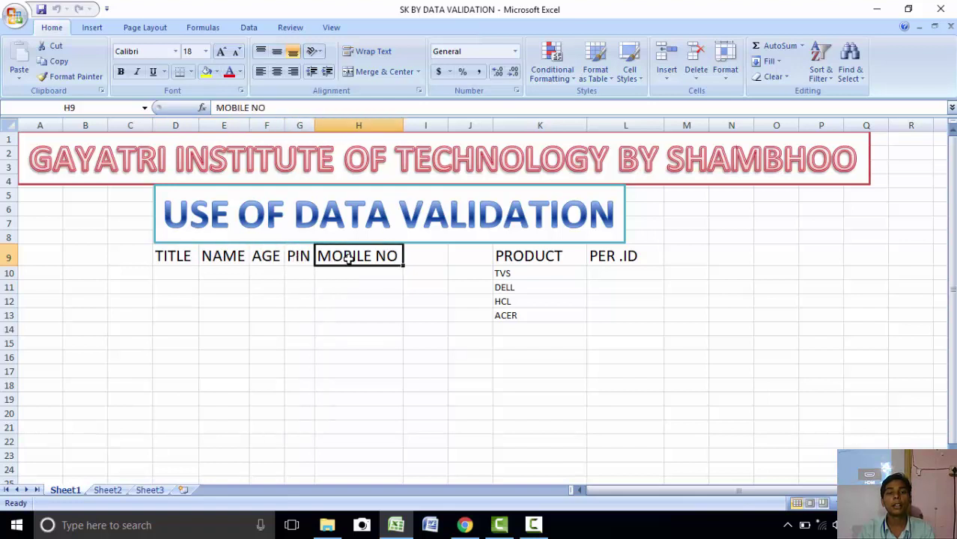
click(529, 255)
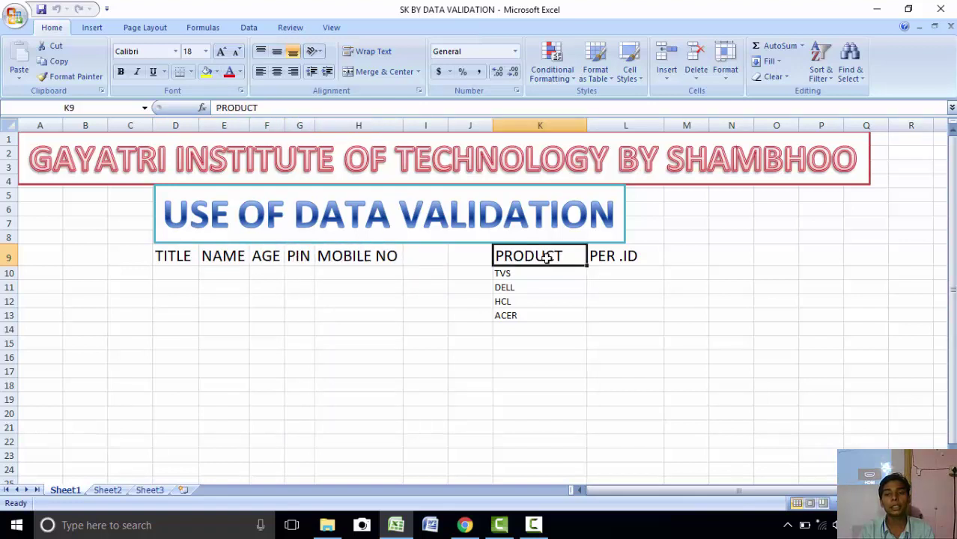
click(612, 261)
click(169, 315)
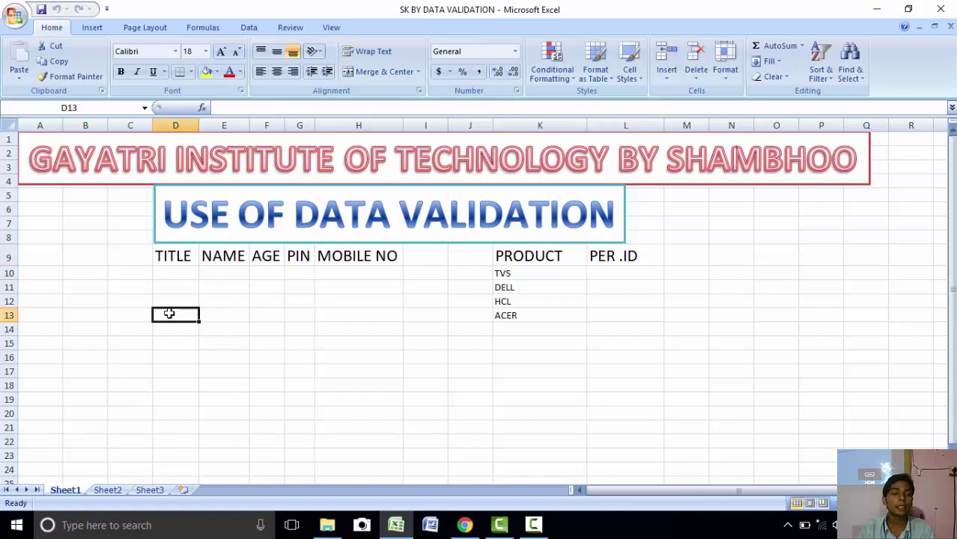
click(180, 256)
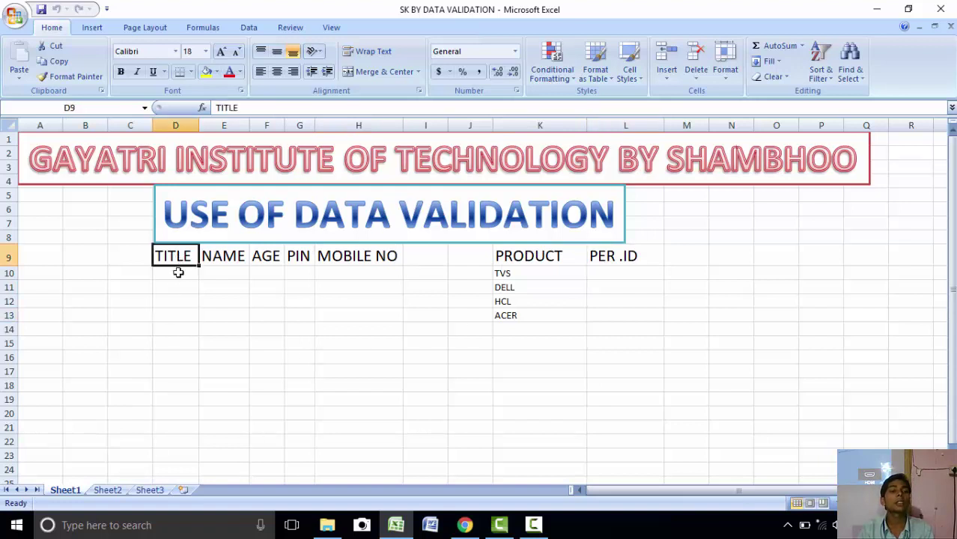
click(178, 273)
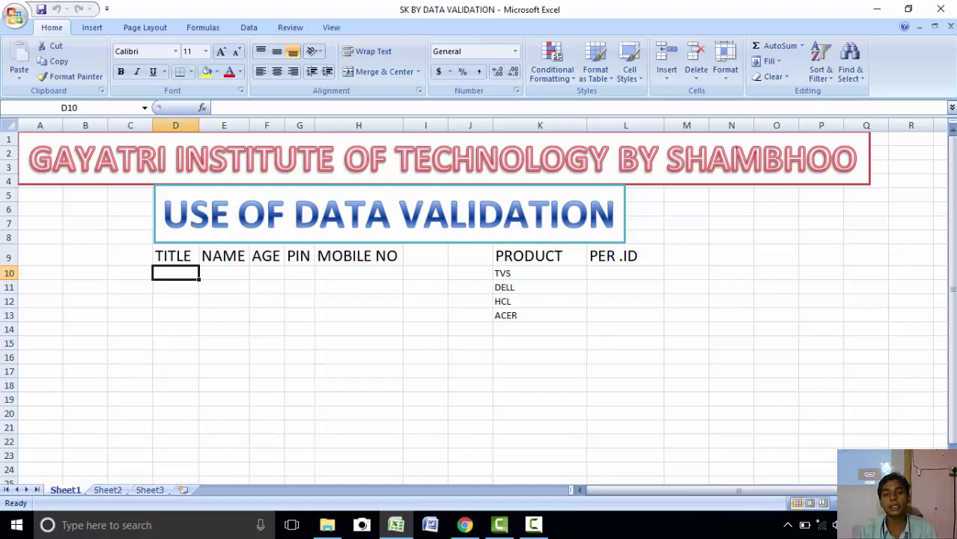
click(527, 273)
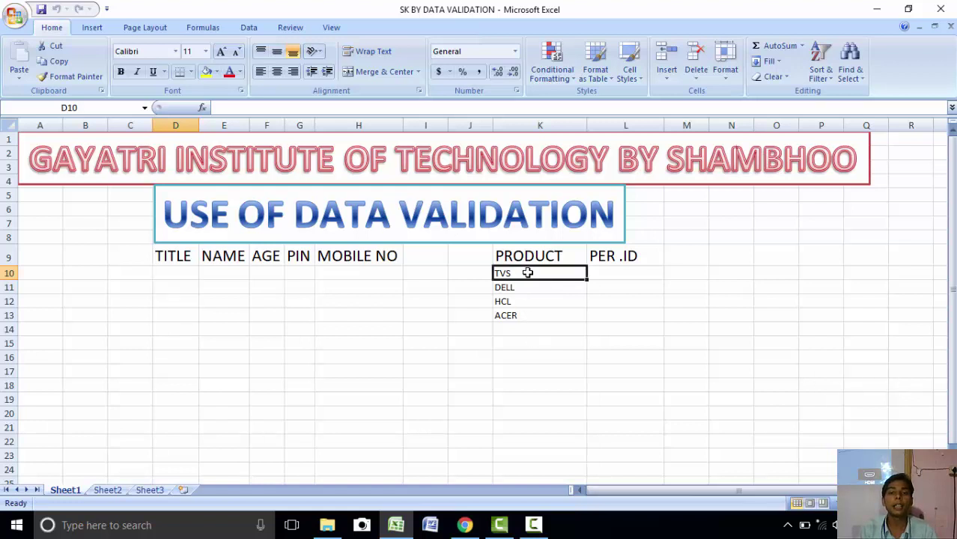
click(520, 288)
click(515, 302)
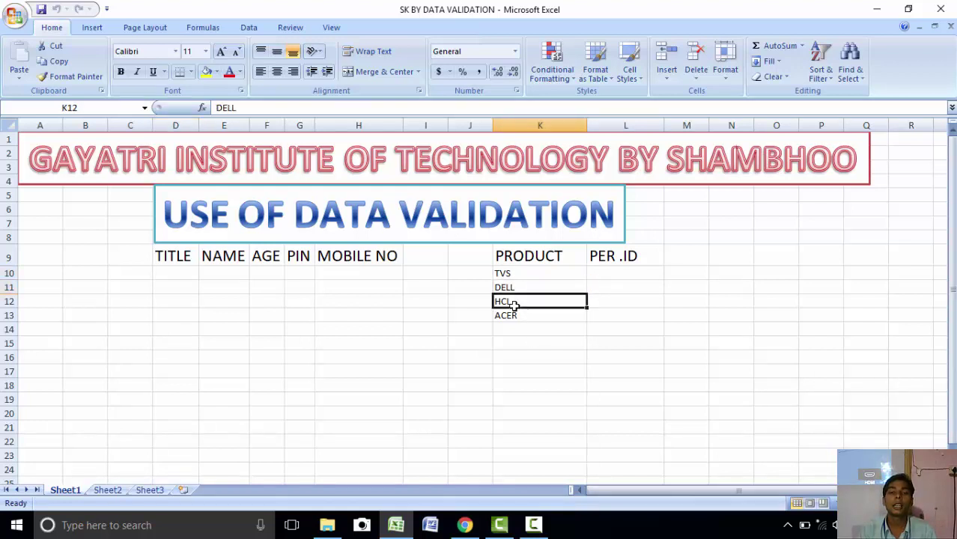
click(513, 315)
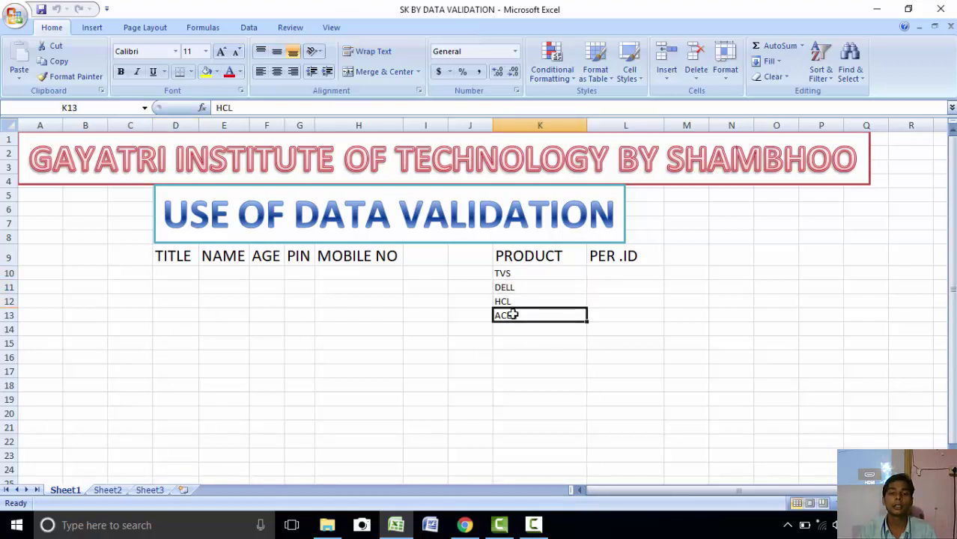
click(513, 274)
click(513, 288)
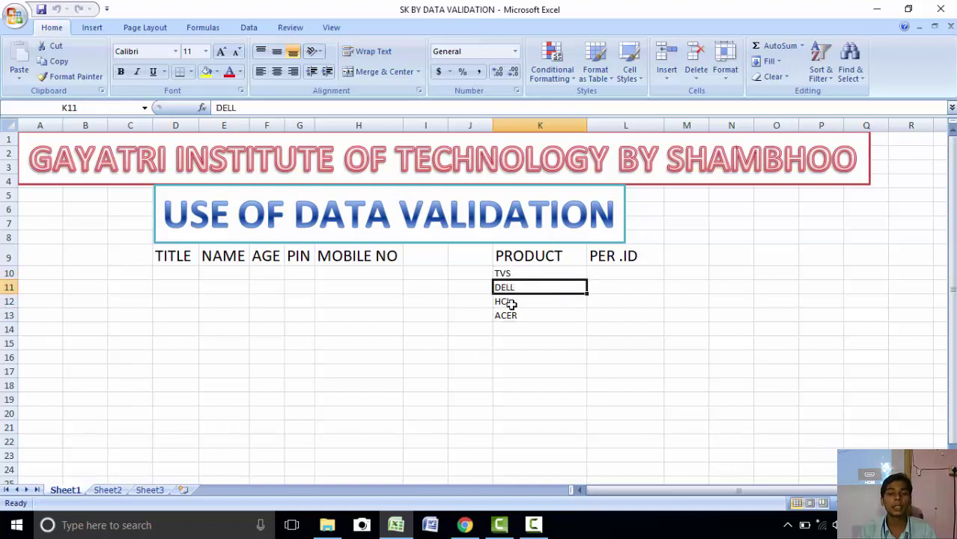
click(510, 303)
click(507, 315)
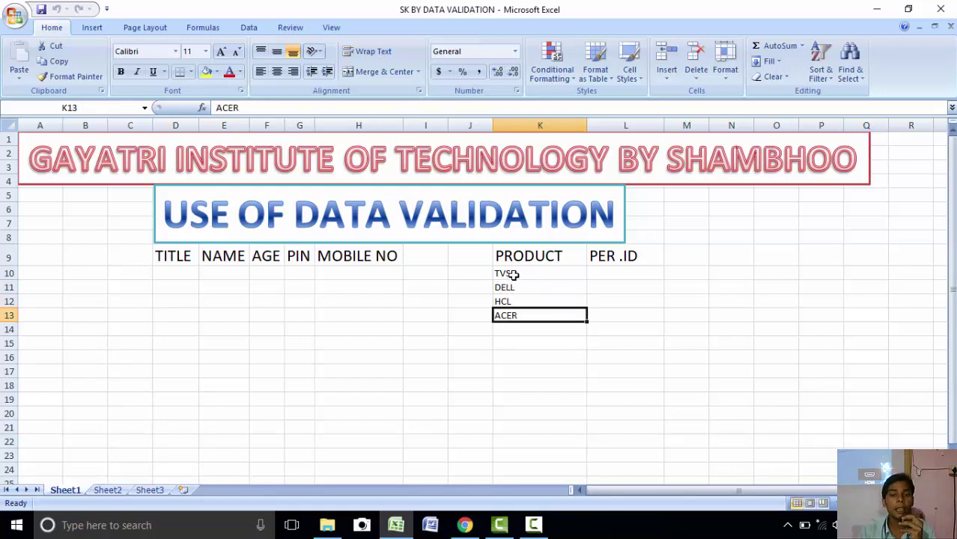
click(512, 274)
click(512, 313)
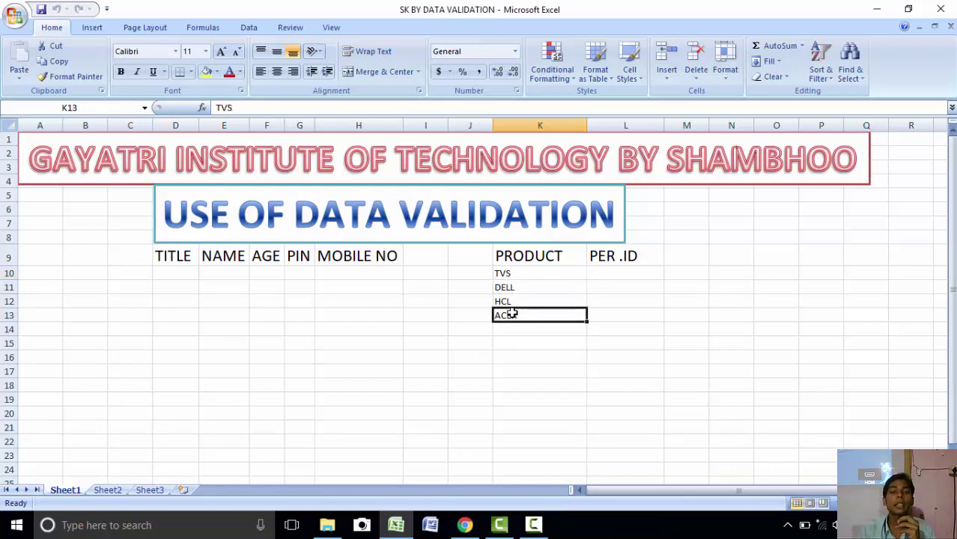
click(513, 275)
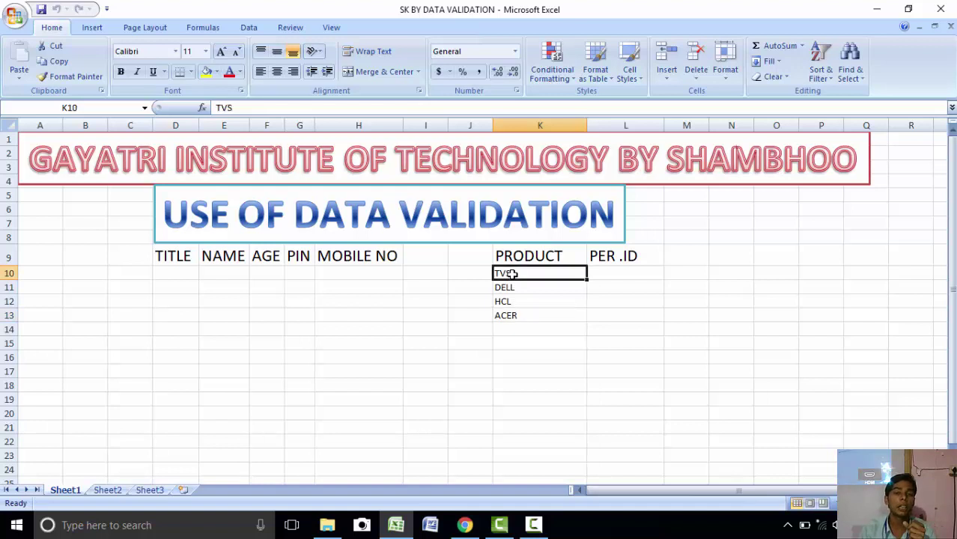
click(512, 314)
click(512, 288)
click(510, 273)
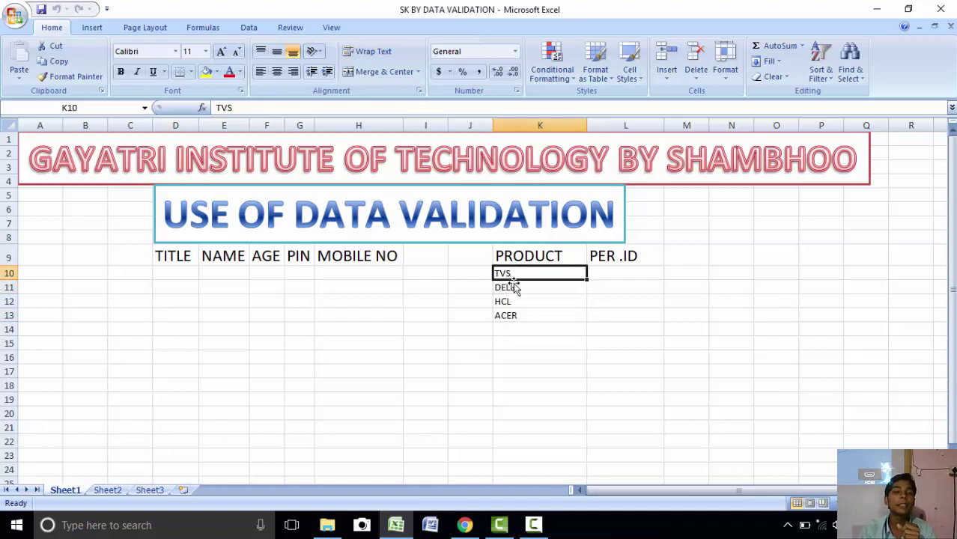
click(515, 313)
click(517, 276)
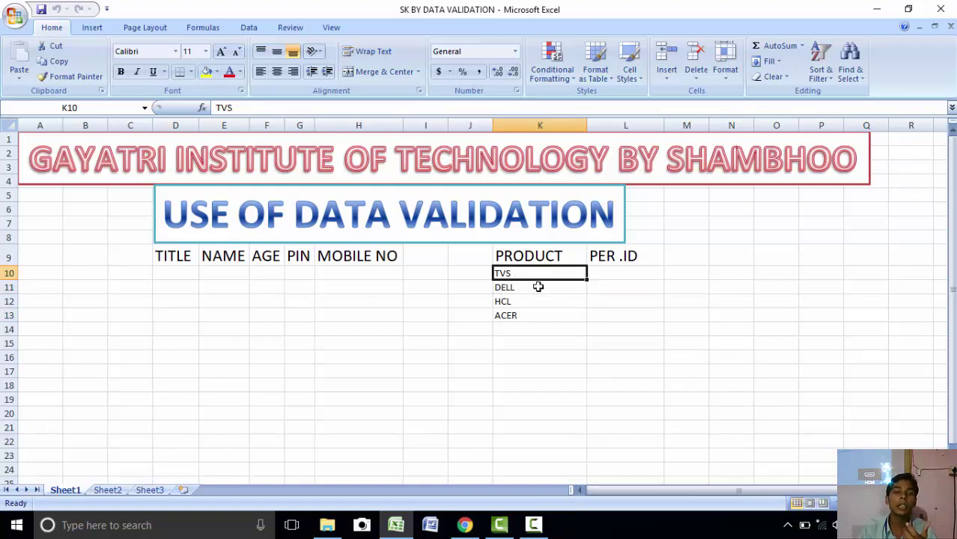
click(527, 320)
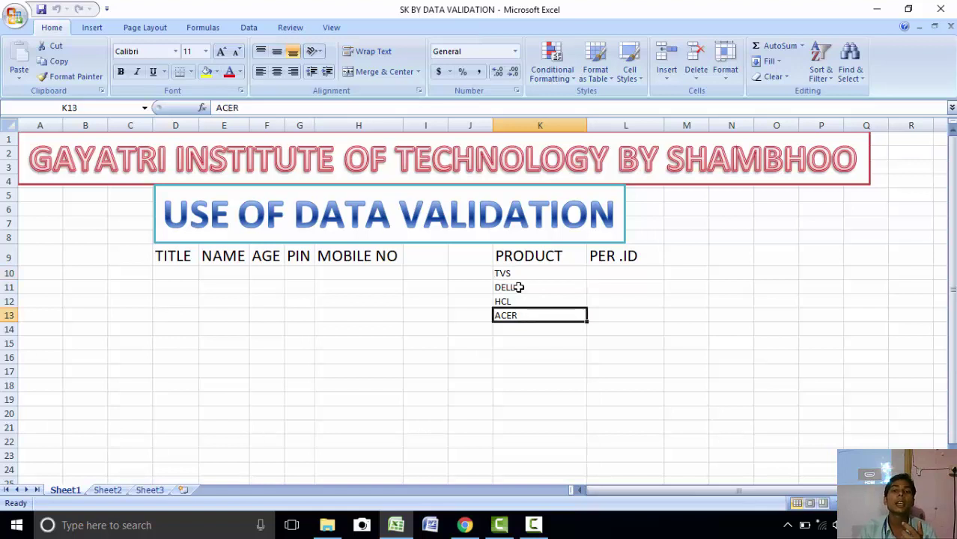
click(522, 274)
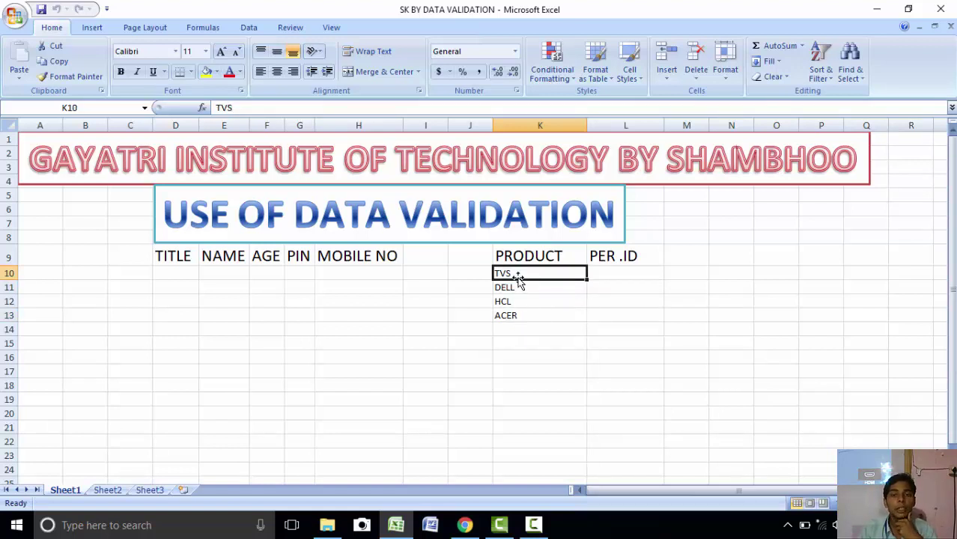
- Copy the product names TVS, DELL, HCL and ACER into Q9:Q12
drag(517, 276, 521, 316)
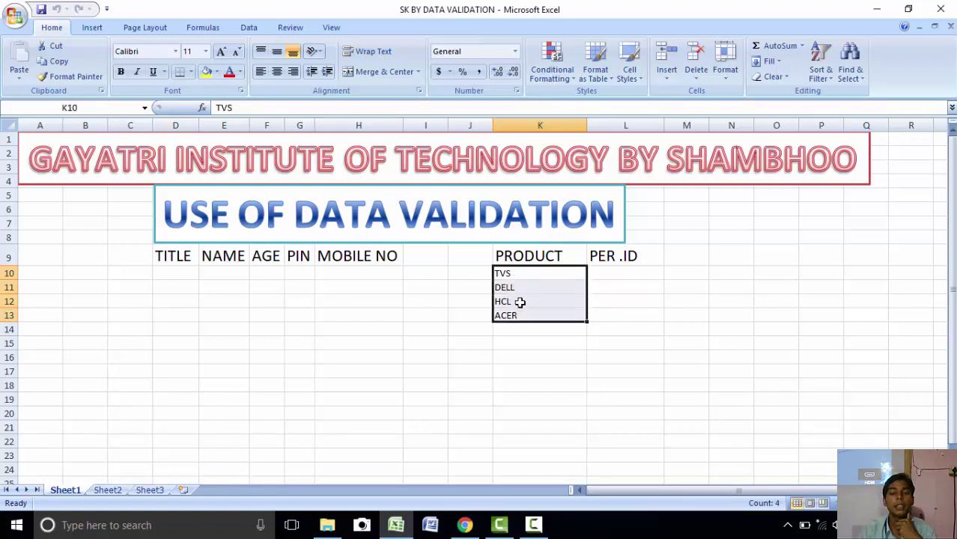
right_click(519, 301)
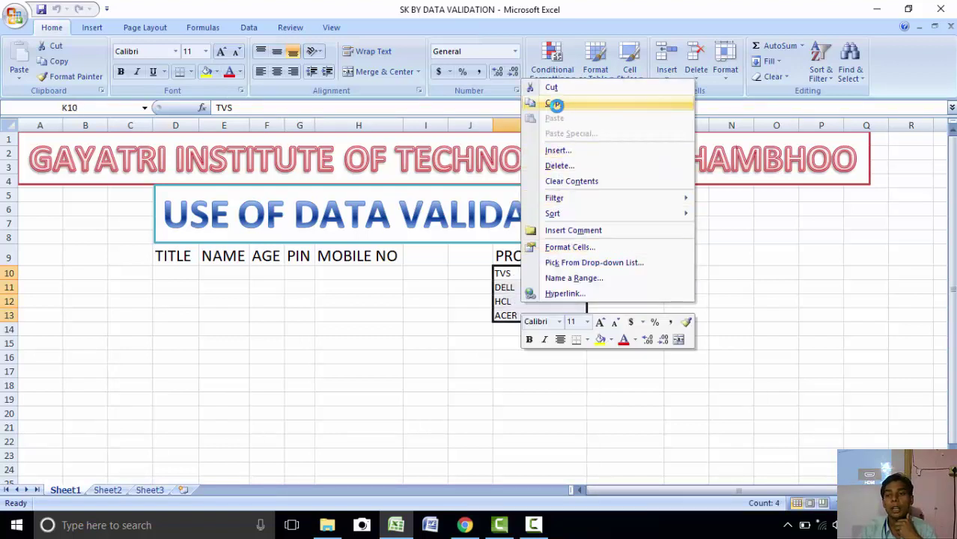
click(554, 103)
click(850, 255)
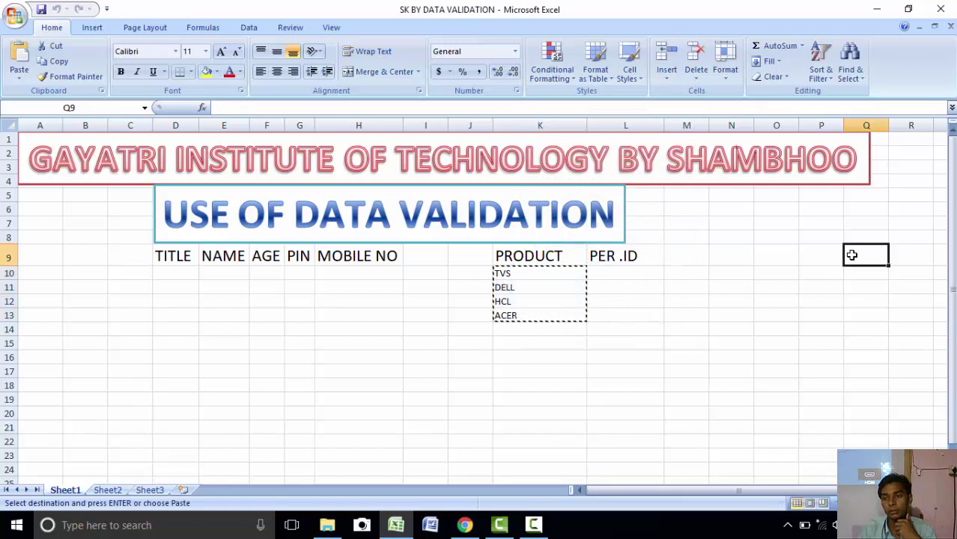
right_click(850, 253)
click(787, 295)
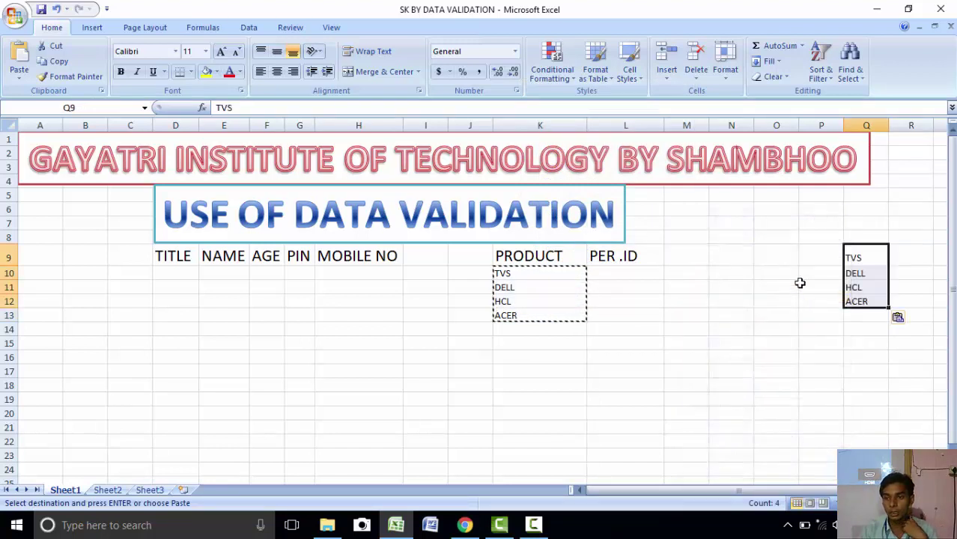
- Enter the titles MR, KUMARI and MIS in P9, P10 and P11
click(812, 260)
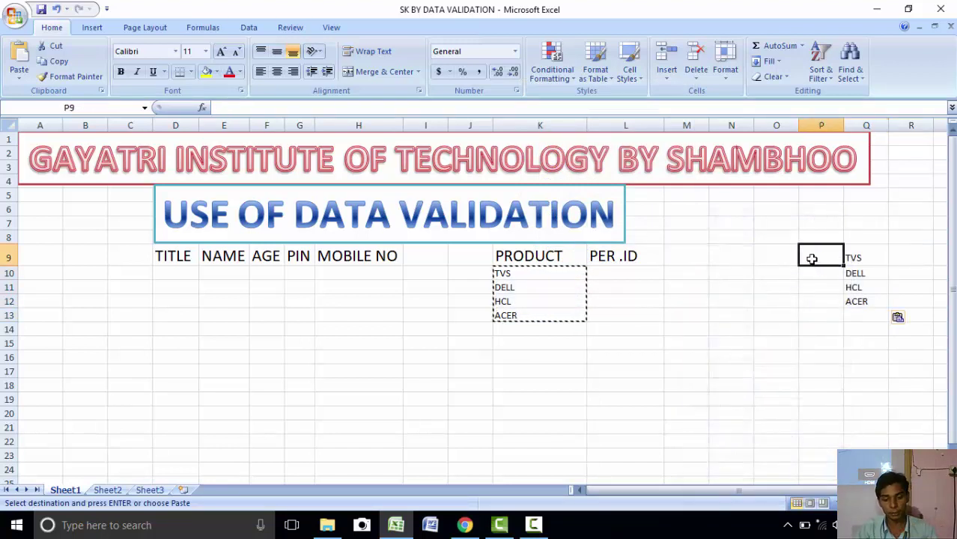
text(MR)
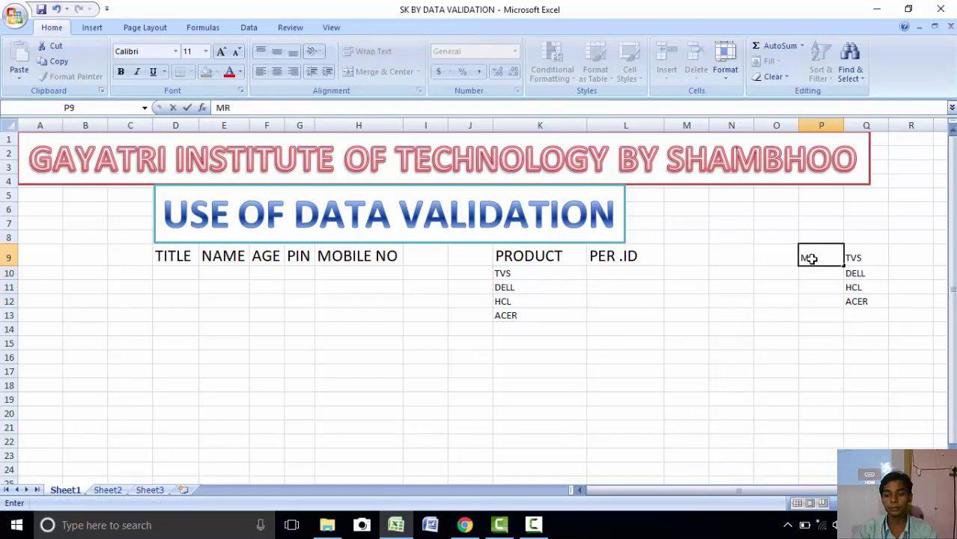
key(Return)
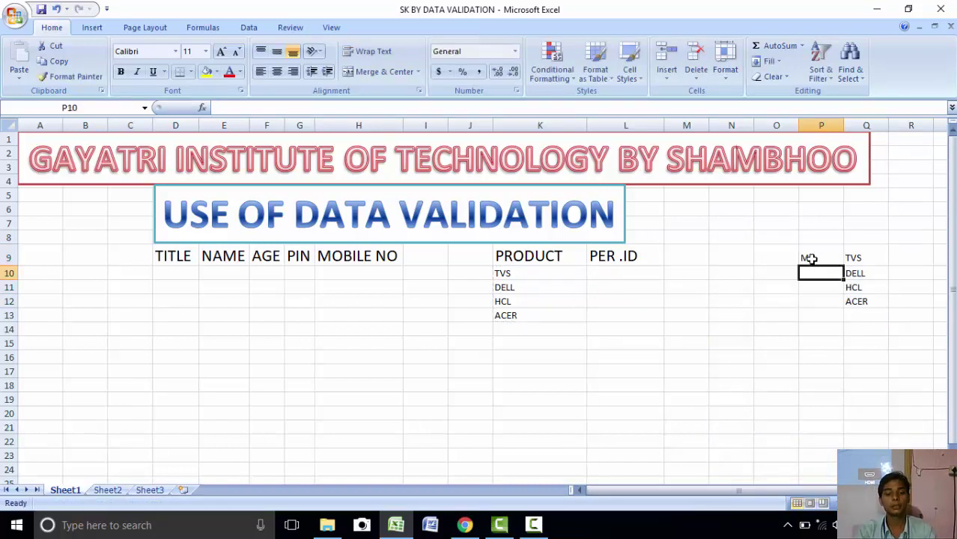
text(KUM)
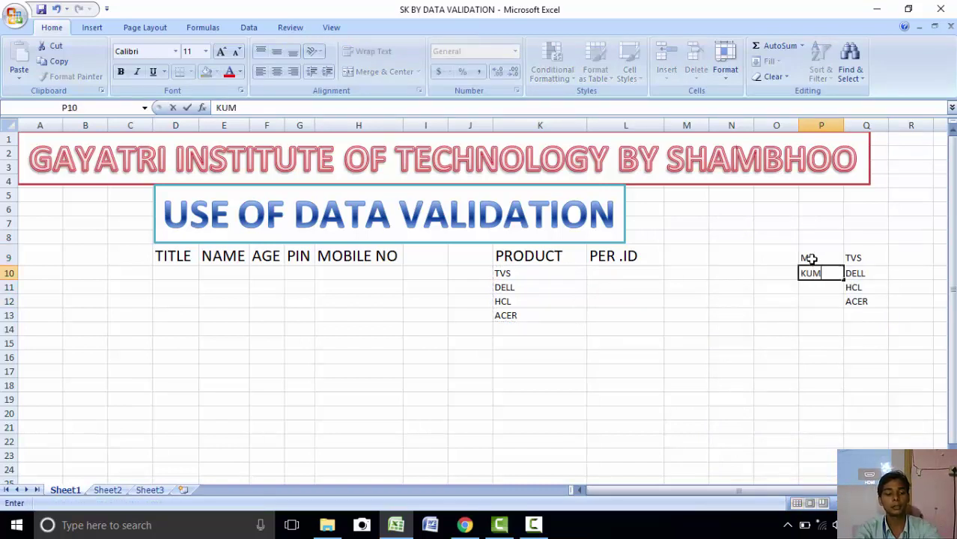
text(ARI)
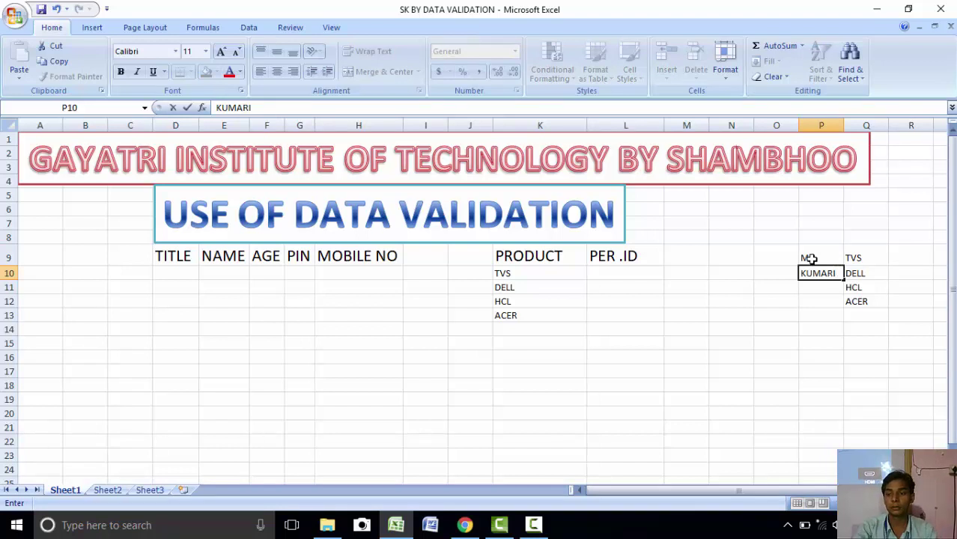
key(Return)
text(MIS)
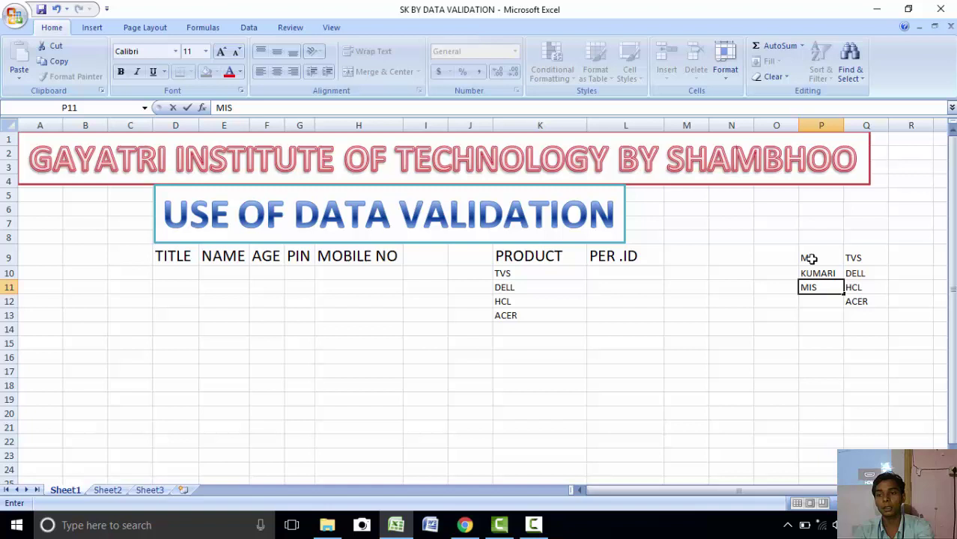
key(Return)
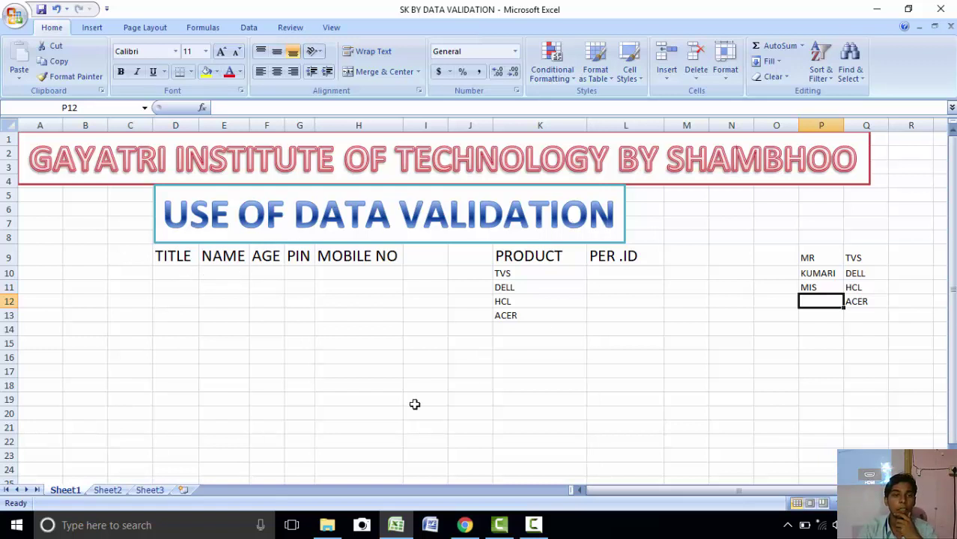
- Apply All Borders to the form range D9:H24, then select the first TITLE cell D10
drag(165, 251, 344, 414)
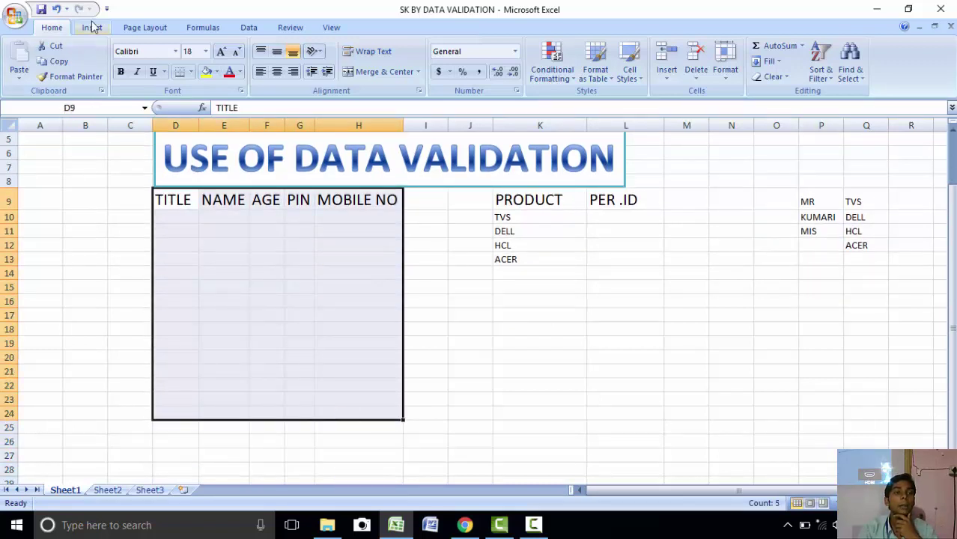
click(191, 72)
click(196, 183)
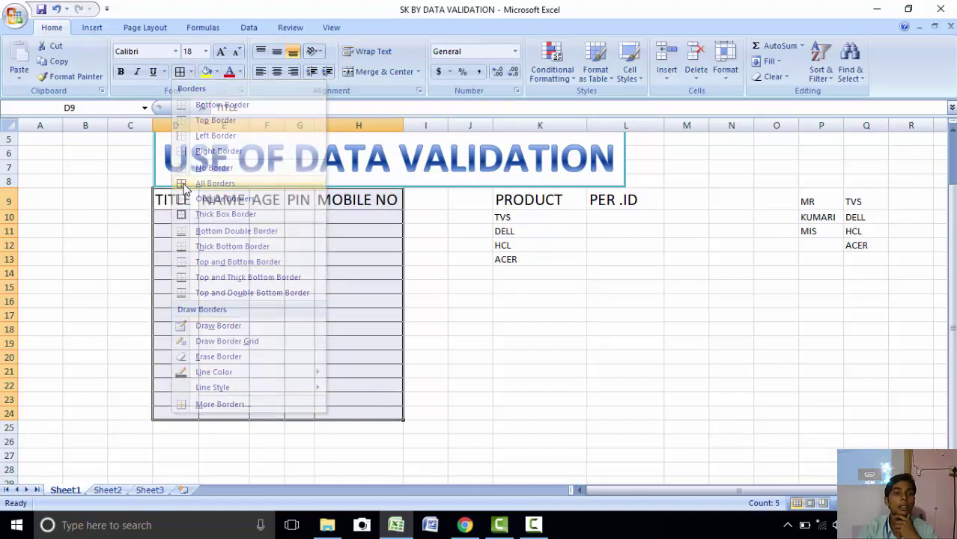
scroll(195, 235, up, 1)
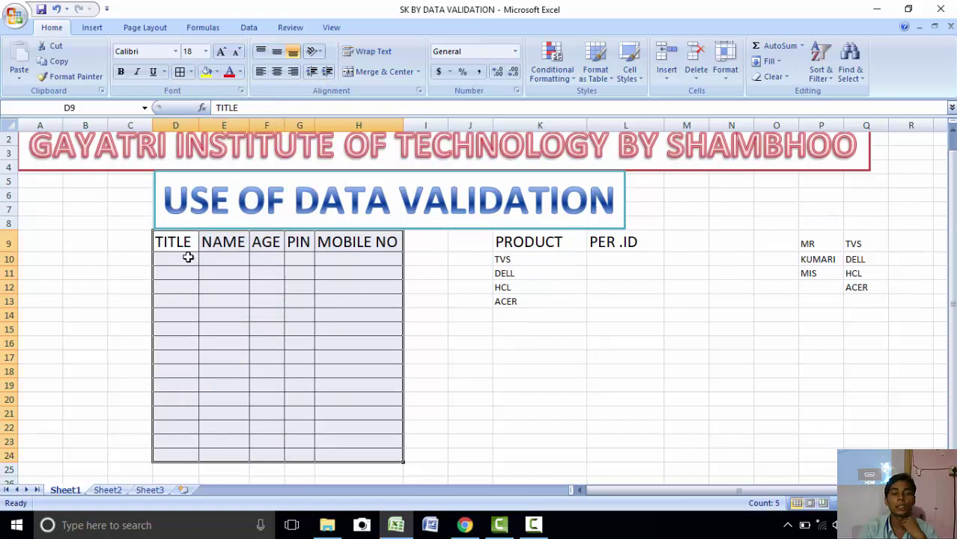
click(169, 260)
click(169, 318)
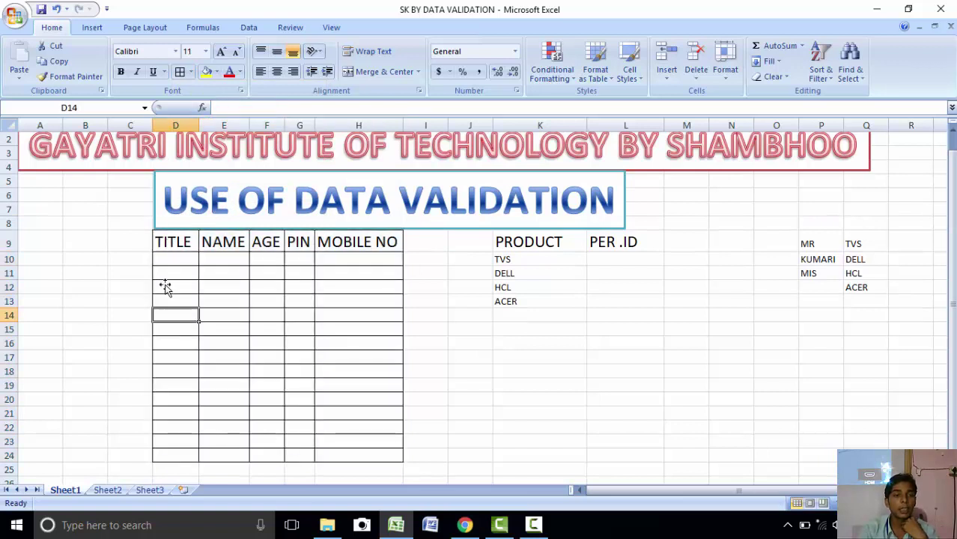
key(shift+Up)
click(169, 243)
click(168, 258)
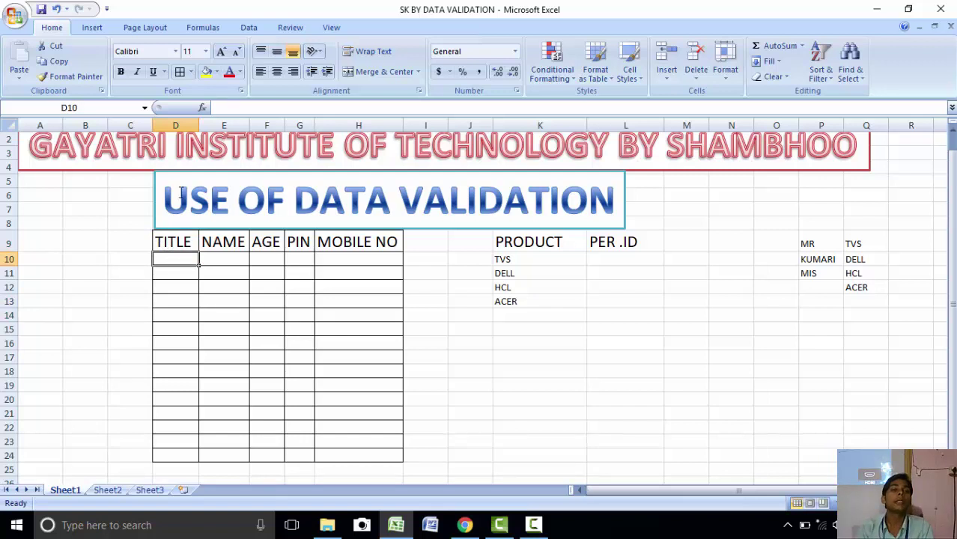
- Give D10 List validation with source =$P$9:$P$11 (MR, KUMARI, MIS)
click(241, 26)
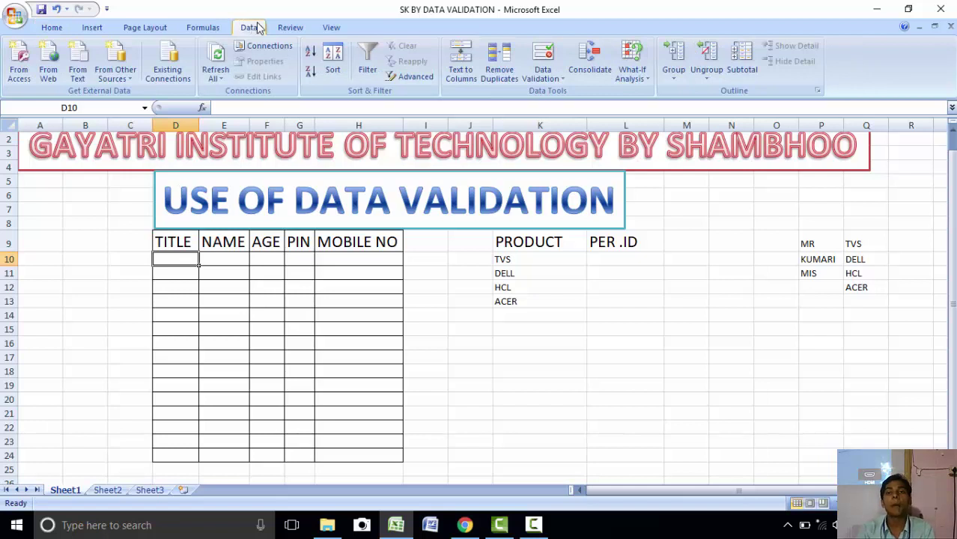
click(542, 80)
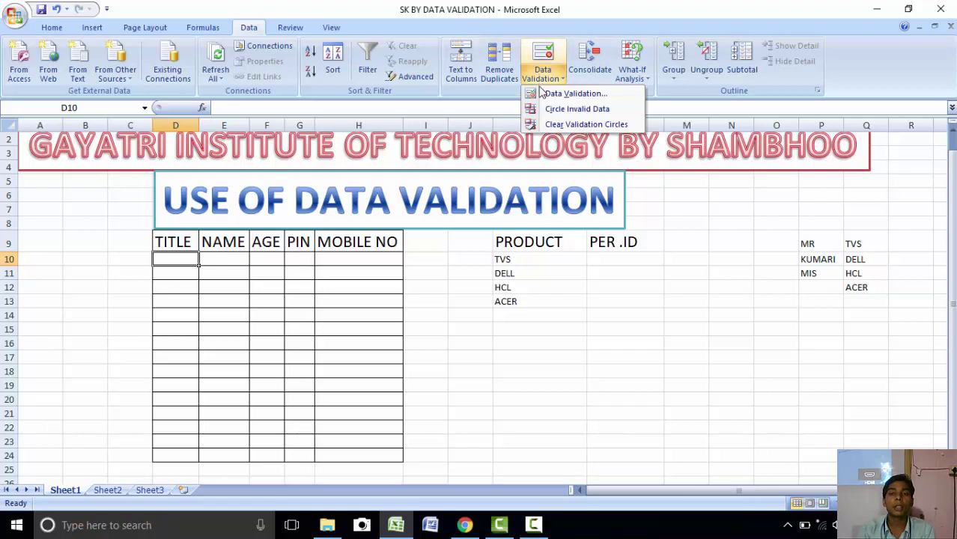
click(558, 94)
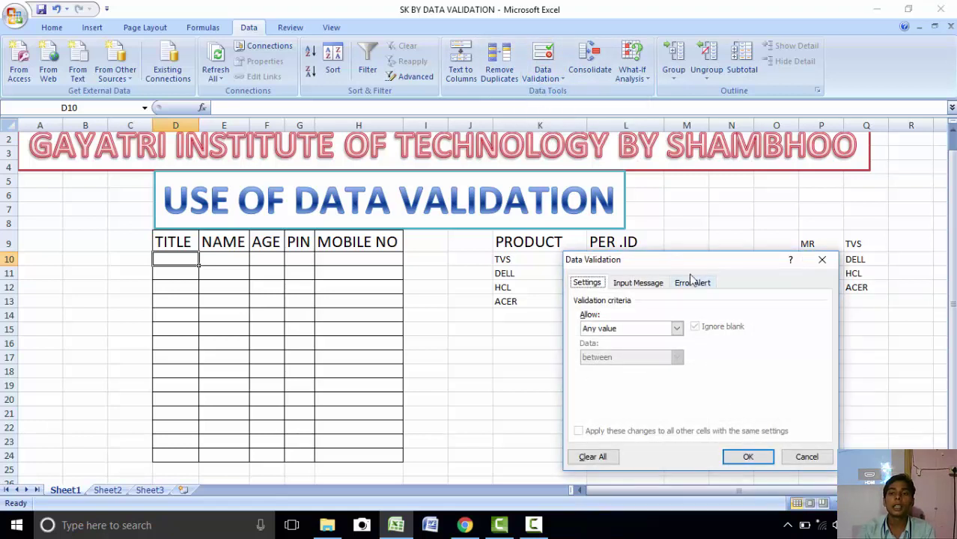
drag(690, 265, 482, 89)
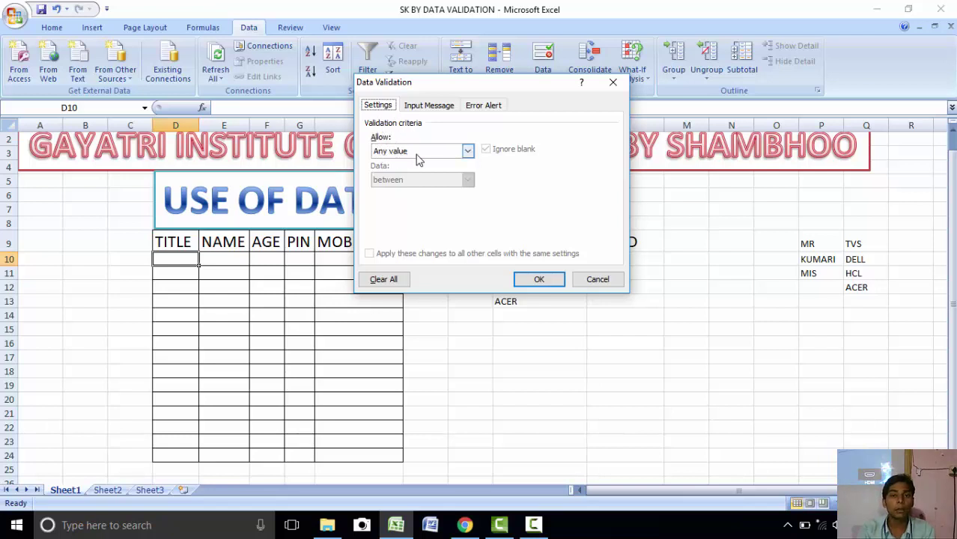
click(449, 151)
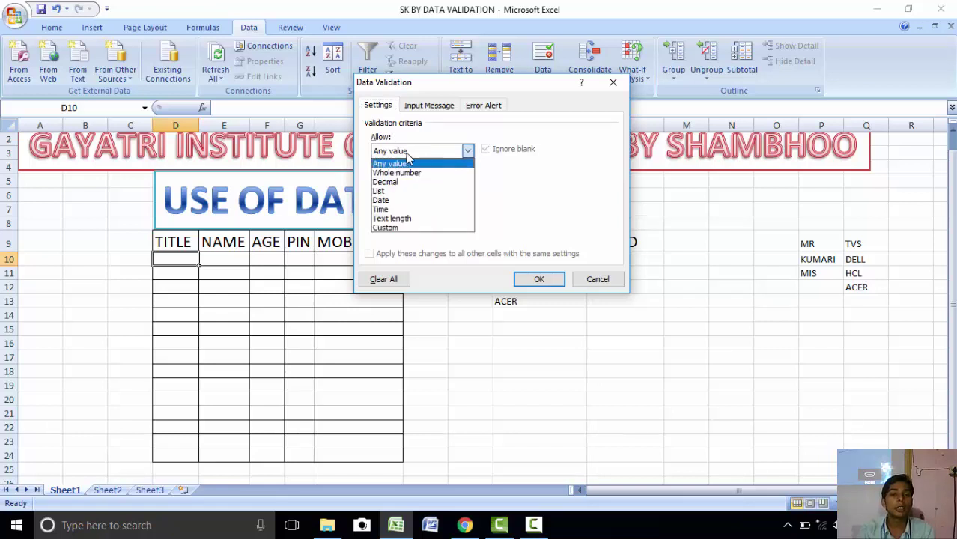
click(398, 191)
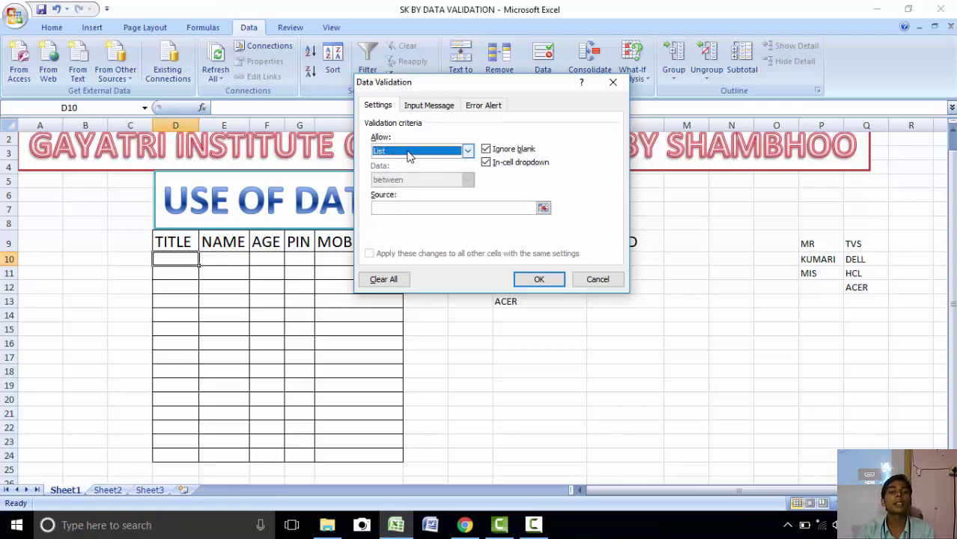
click(401, 208)
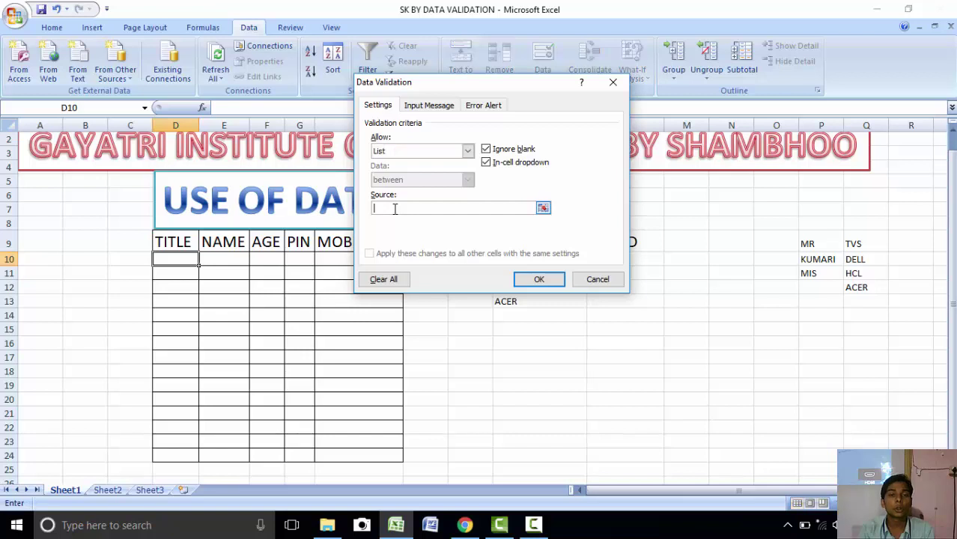
drag(483, 86, 335, 98)
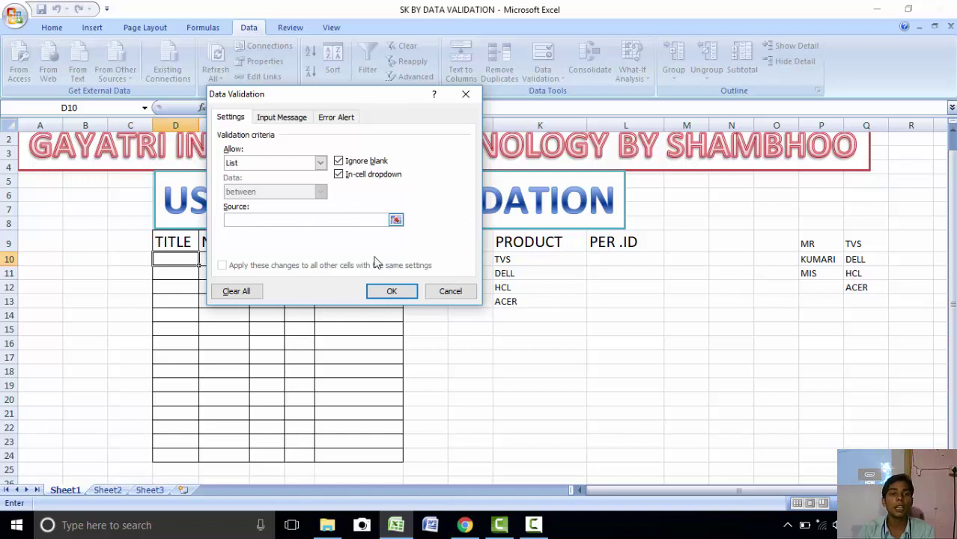
click(816, 241)
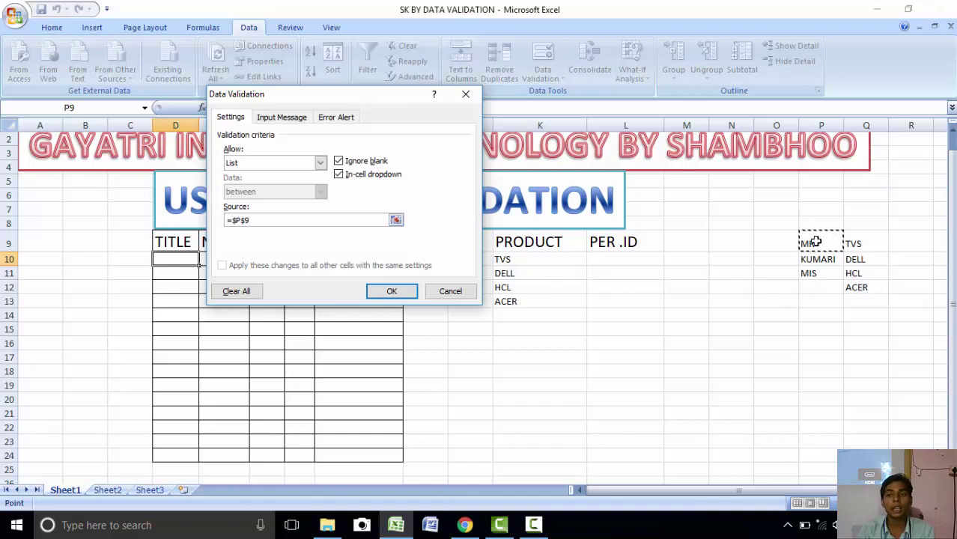
drag(816, 241, 812, 274)
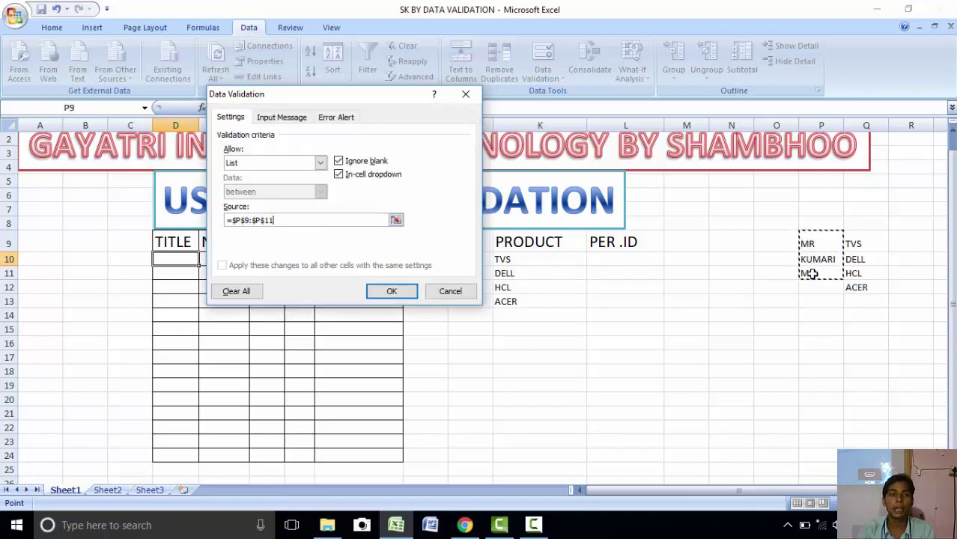
click(390, 292)
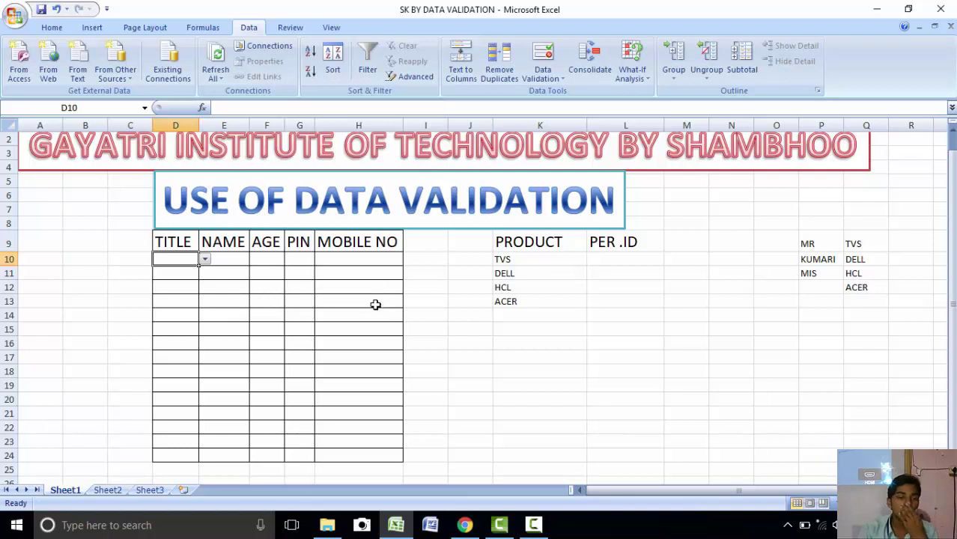
click(205, 261)
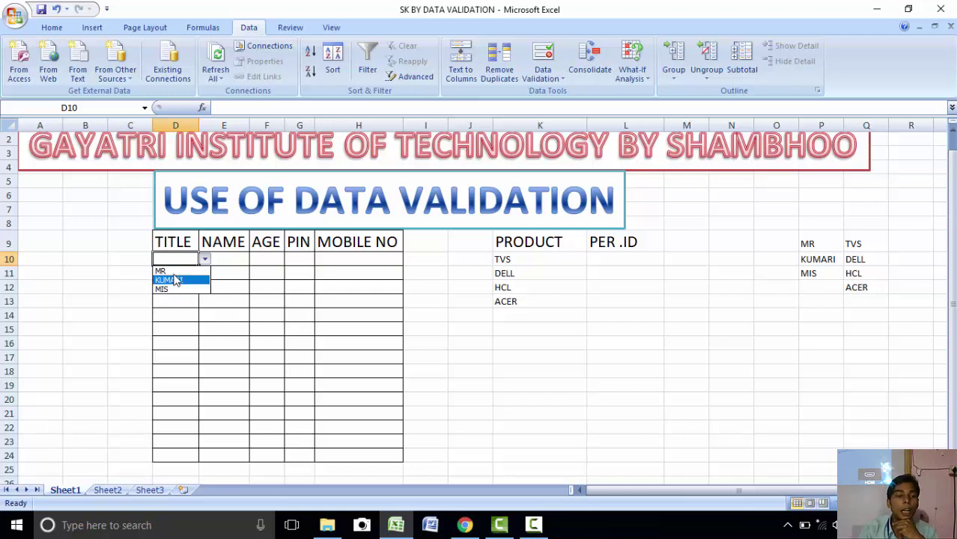
click(172, 257)
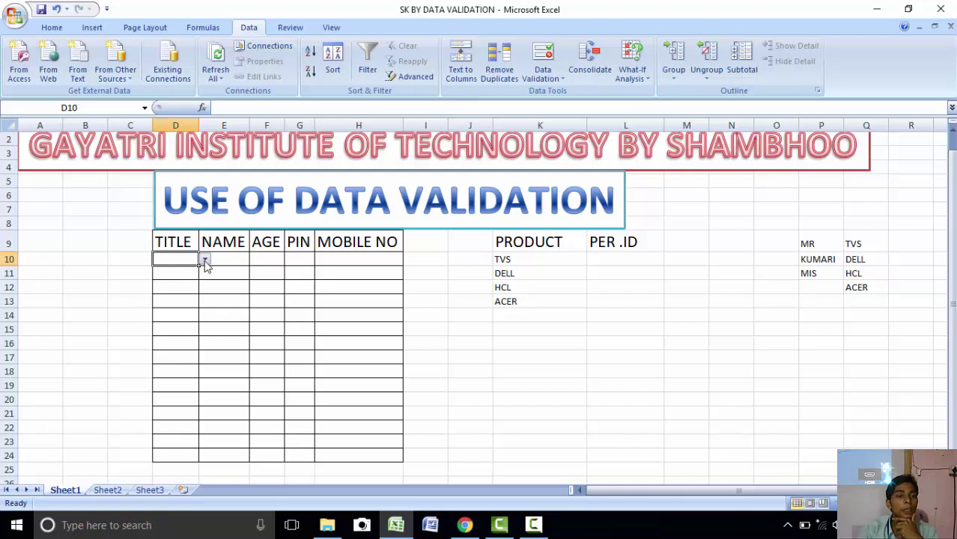
click(204, 260)
click(190, 282)
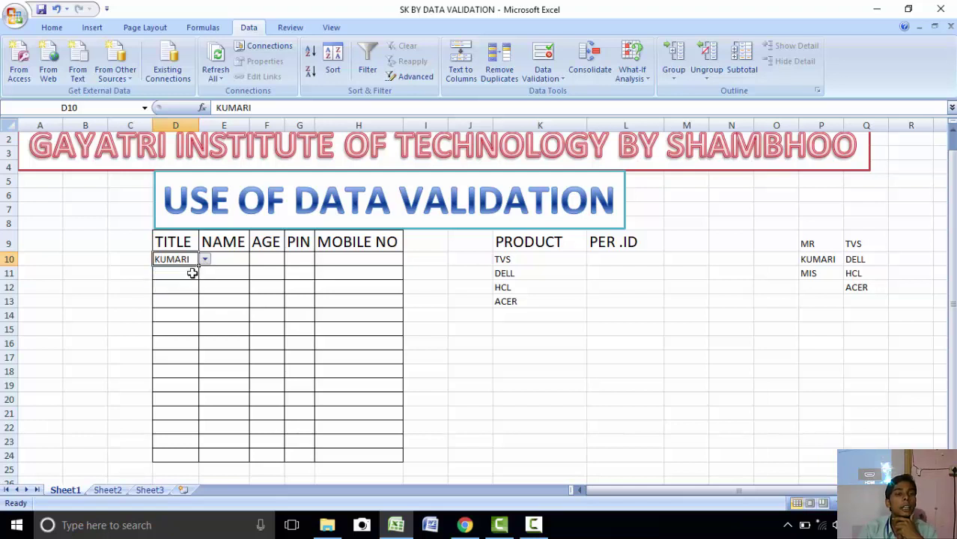
click(206, 260)
click(196, 271)
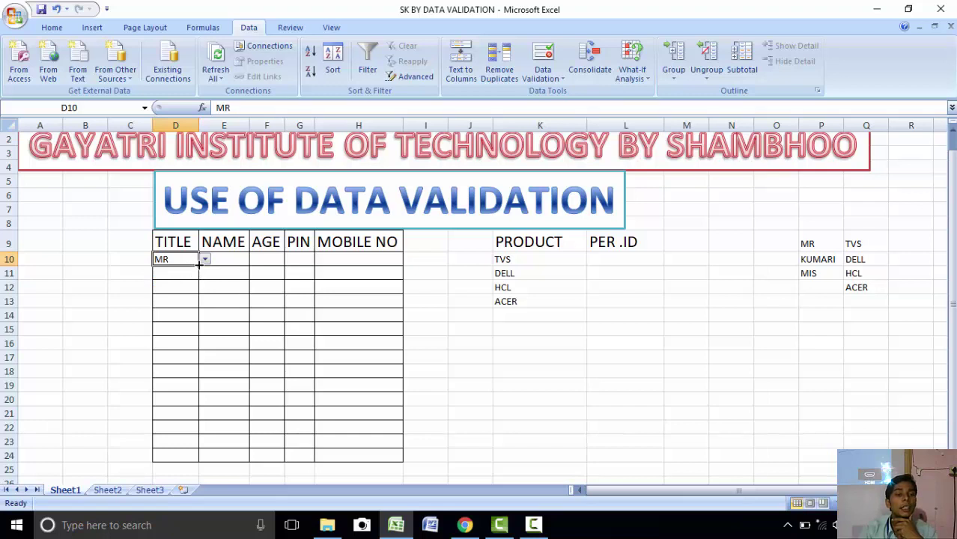
drag(199, 264, 198, 457)
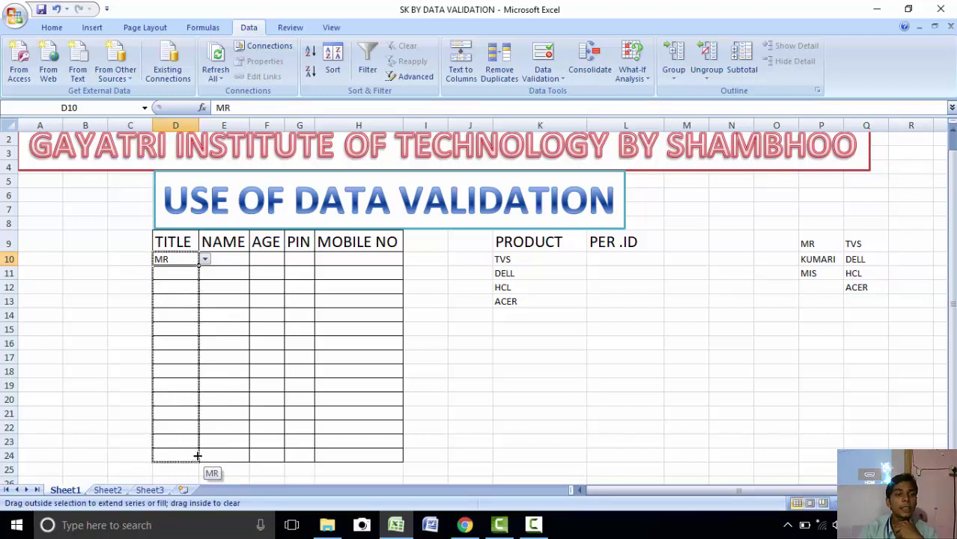
drag(199, 460, 199, 447)
click(172, 289)
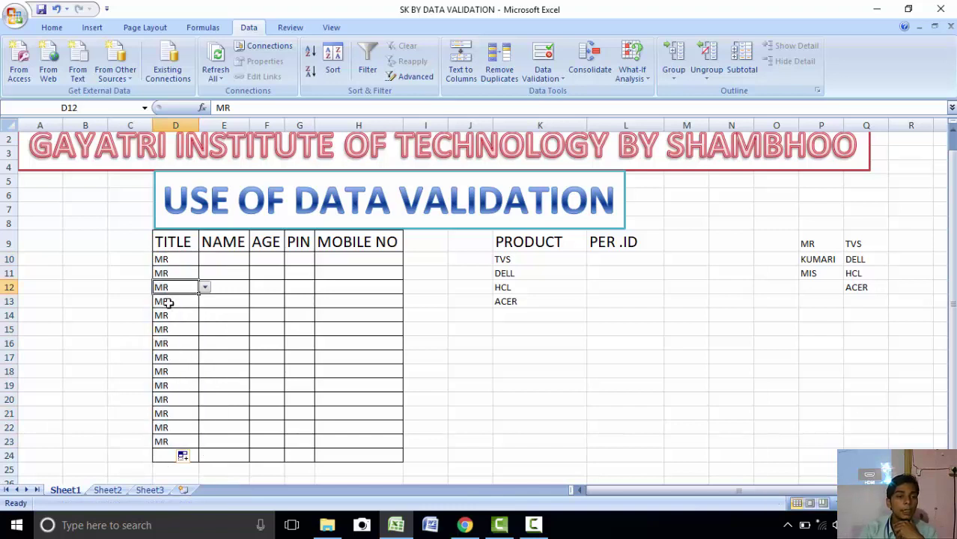
click(164, 343)
click(171, 401)
click(173, 343)
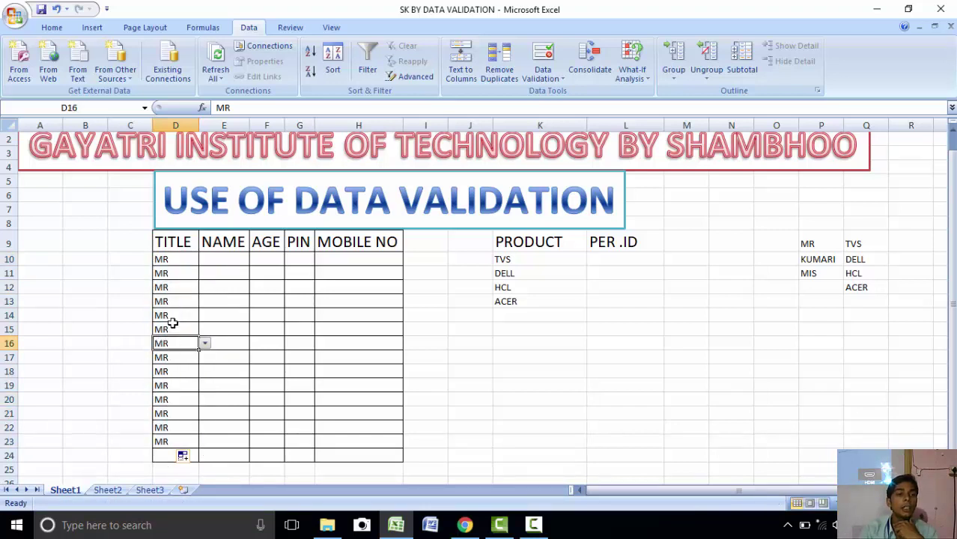
click(174, 301)
click(178, 272)
click(178, 366)
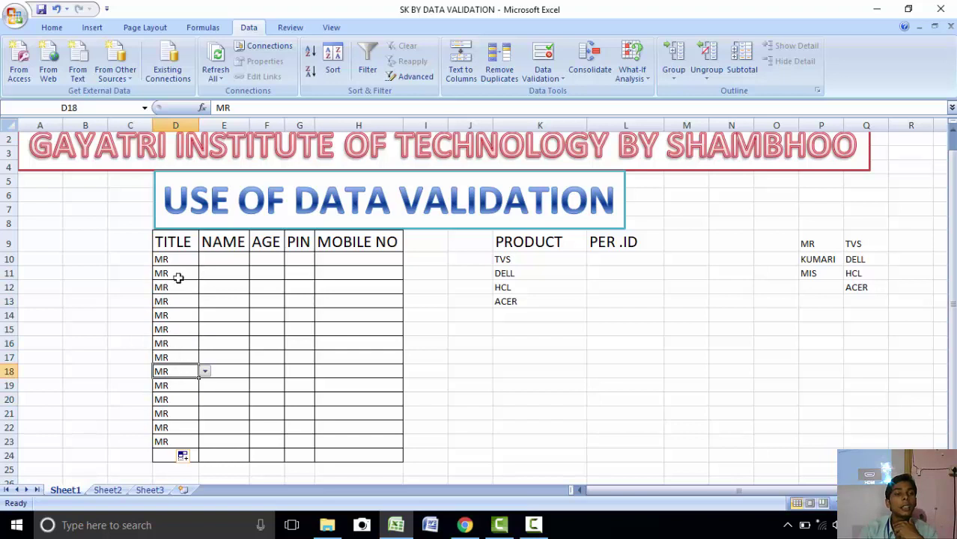
click(179, 276)
click(207, 276)
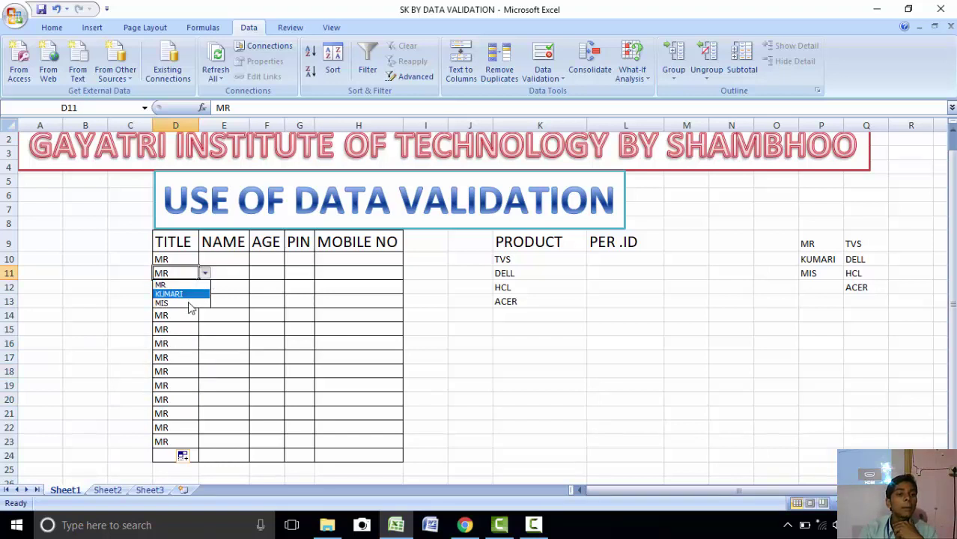
- Enter a first sample name in the NAME cell E10
key(Escape)
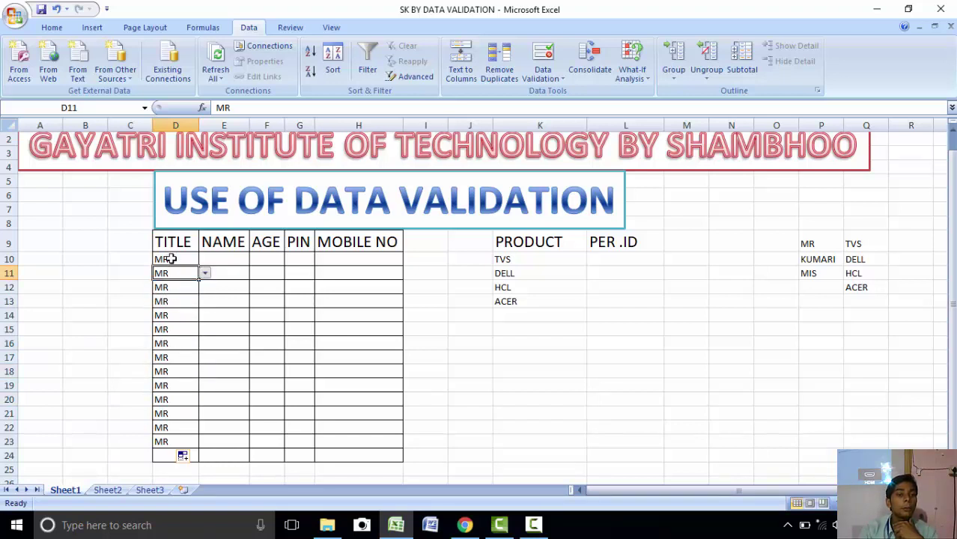
click(176, 258)
click(239, 260)
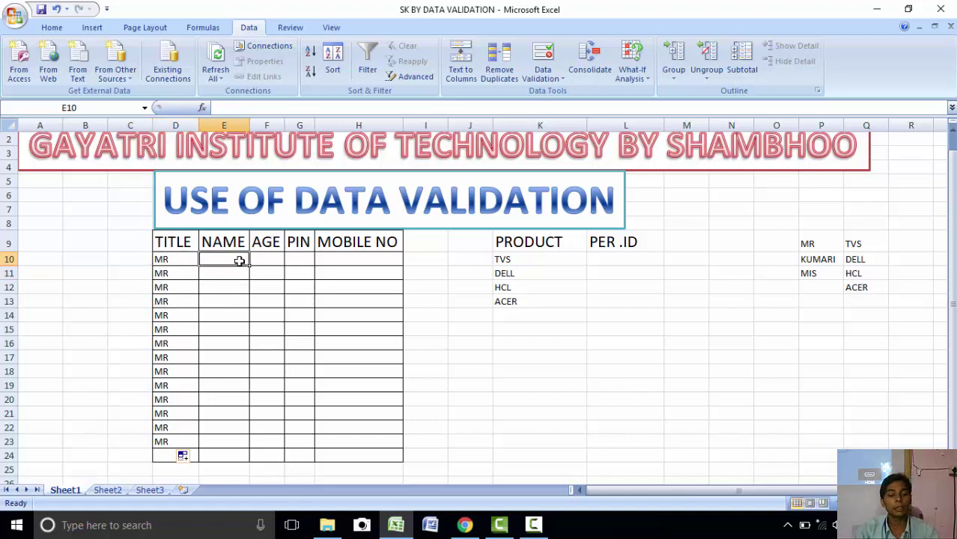
text(RAJ)
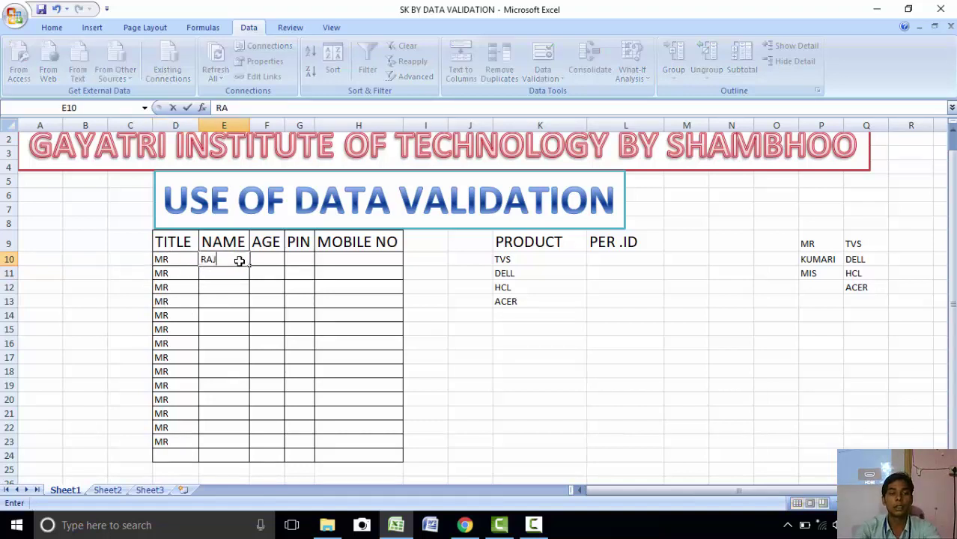
key(Return)
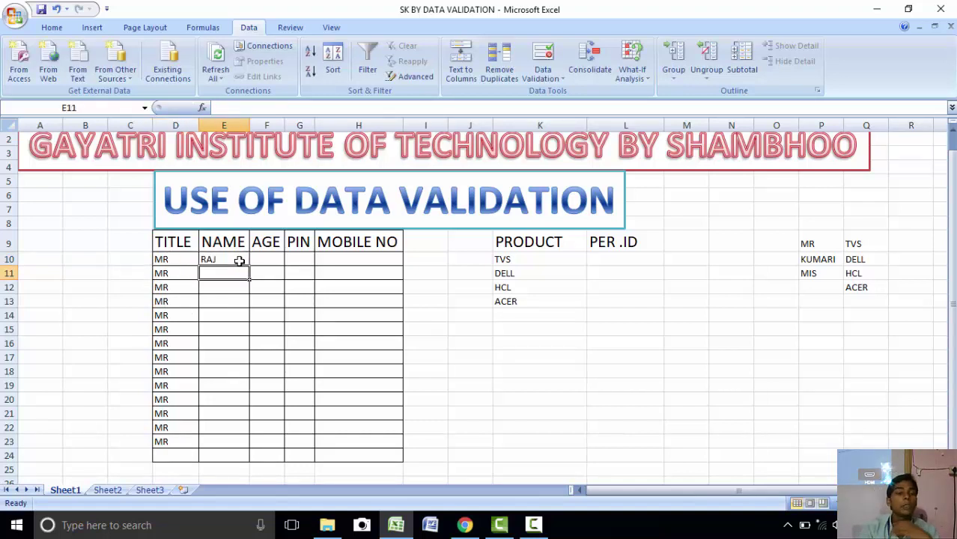
- Set row 11's title to MIS and enter a second sample name in E11
click(170, 271)
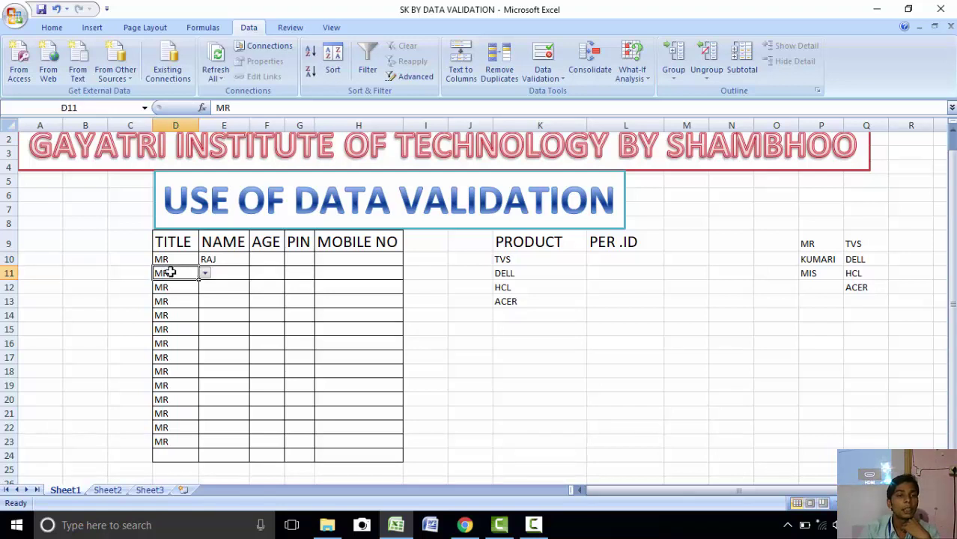
click(205, 273)
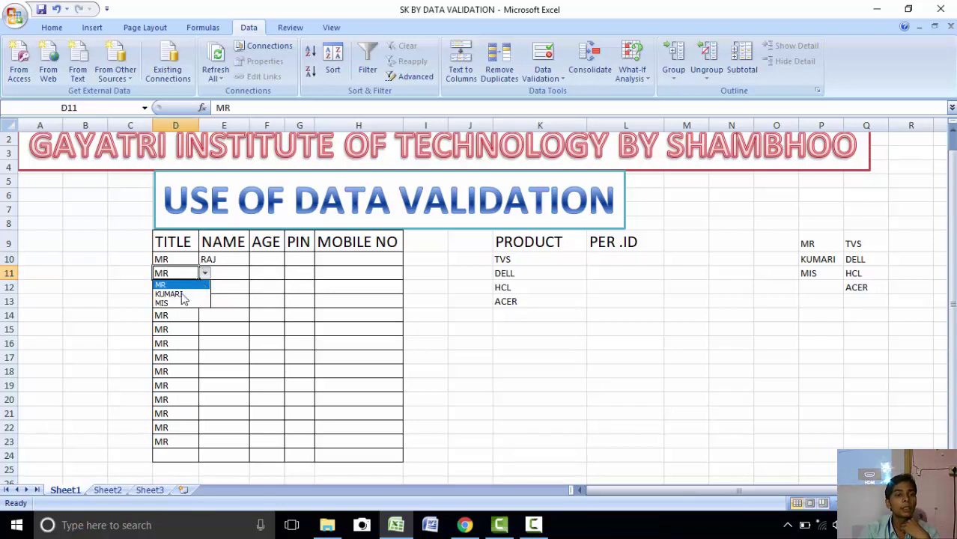
click(172, 305)
click(228, 273)
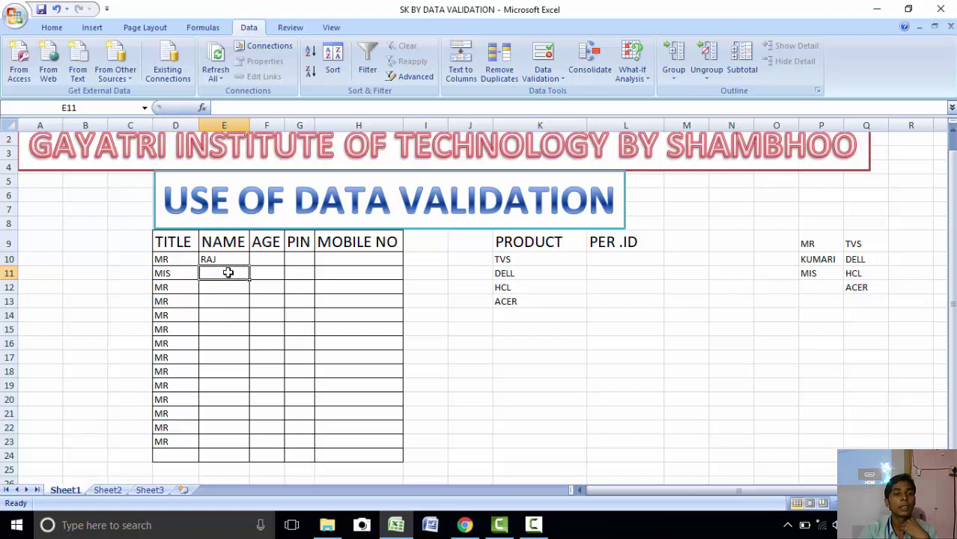
text(RA)
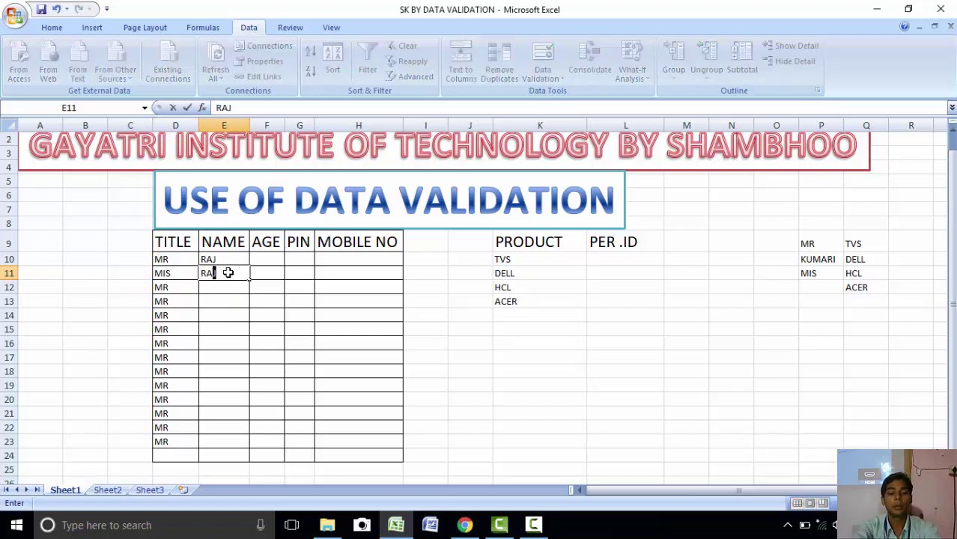
text(NI)
key(Return)
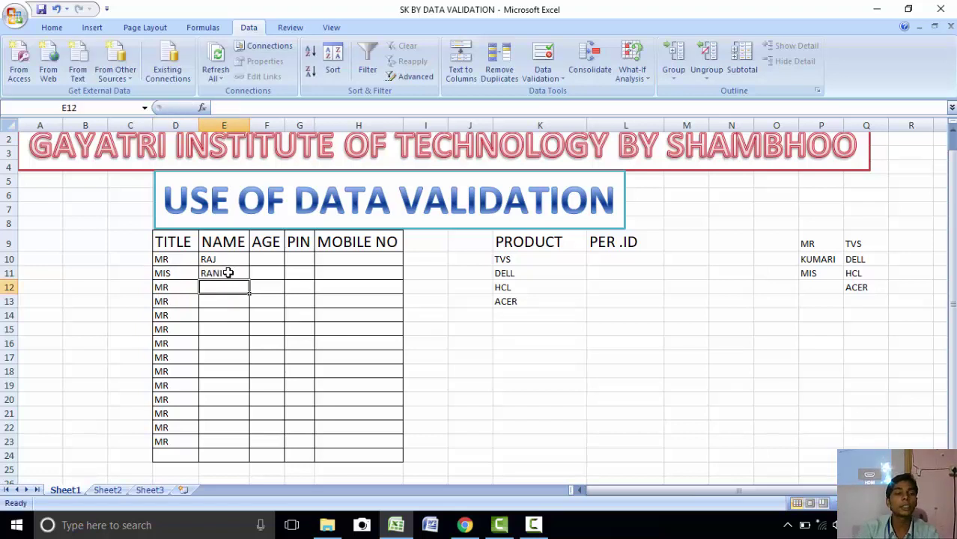
- Open row 12's title list without changing it and check the title cells in rows 10 and 14
click(184, 288)
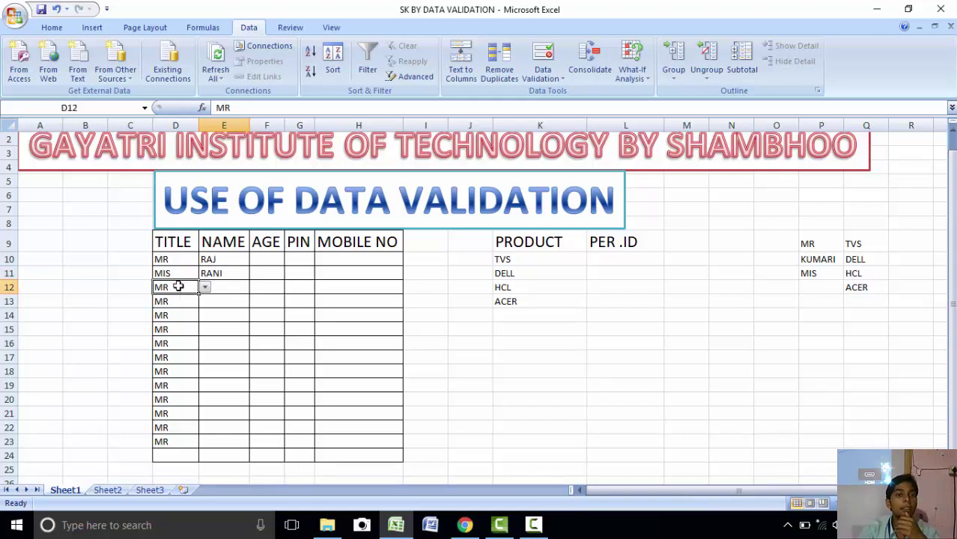
click(204, 288)
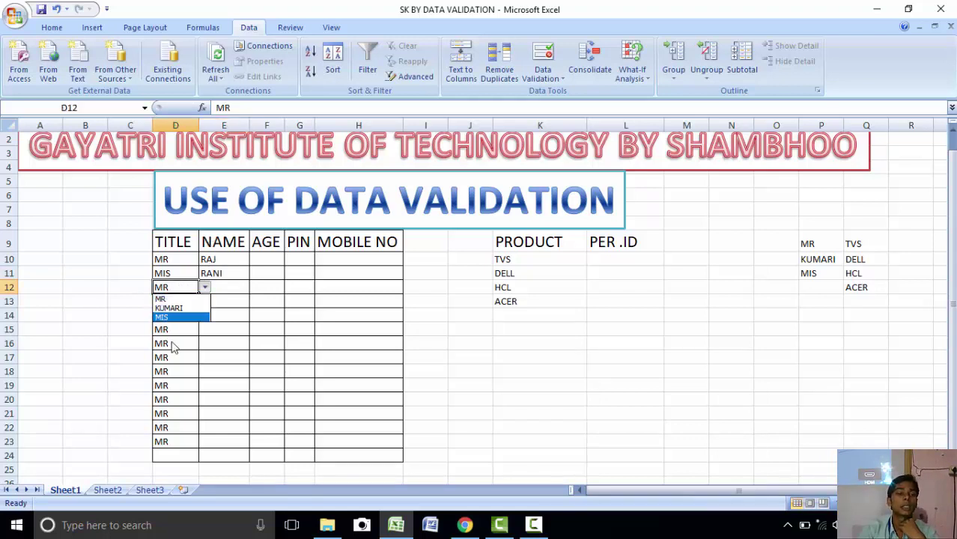
key(Escape)
click(170, 265)
click(174, 288)
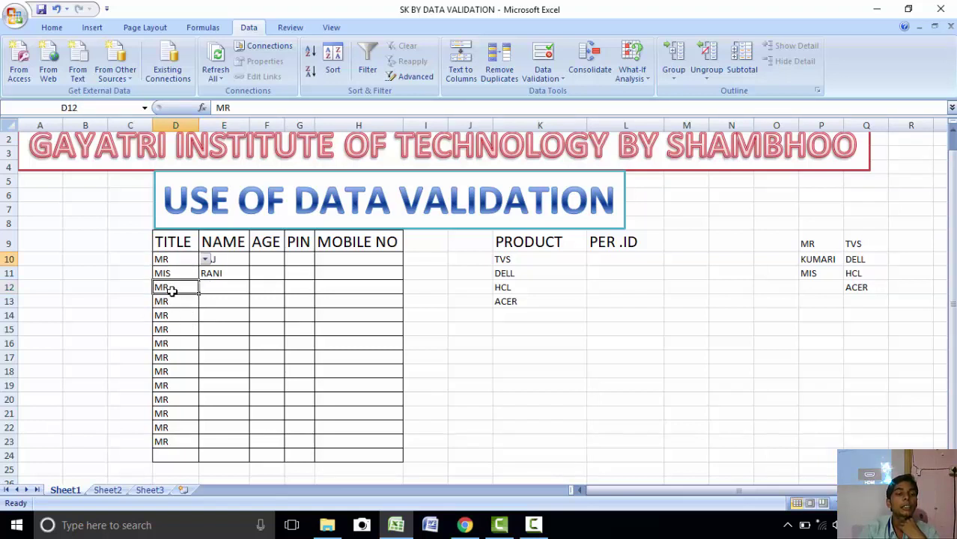
click(171, 263)
click(170, 313)
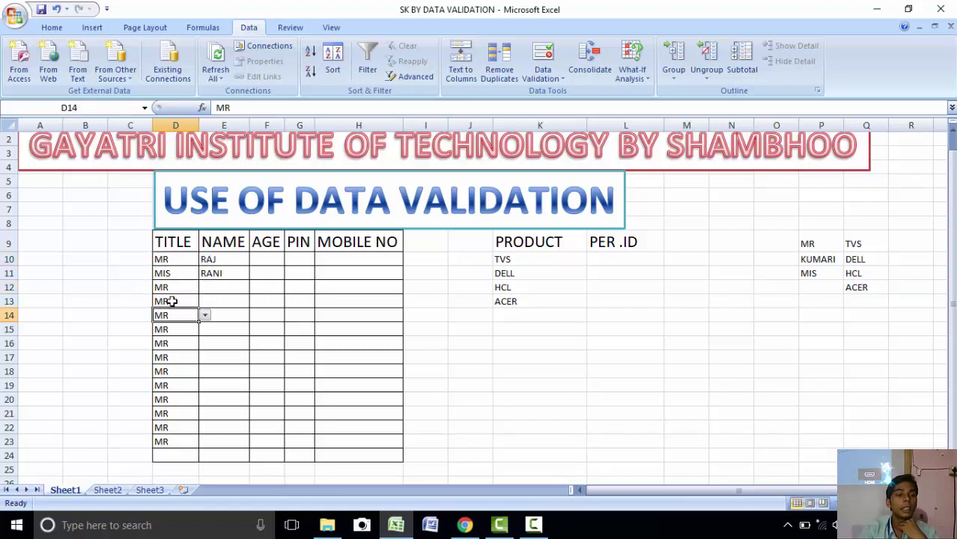
click(170, 262)
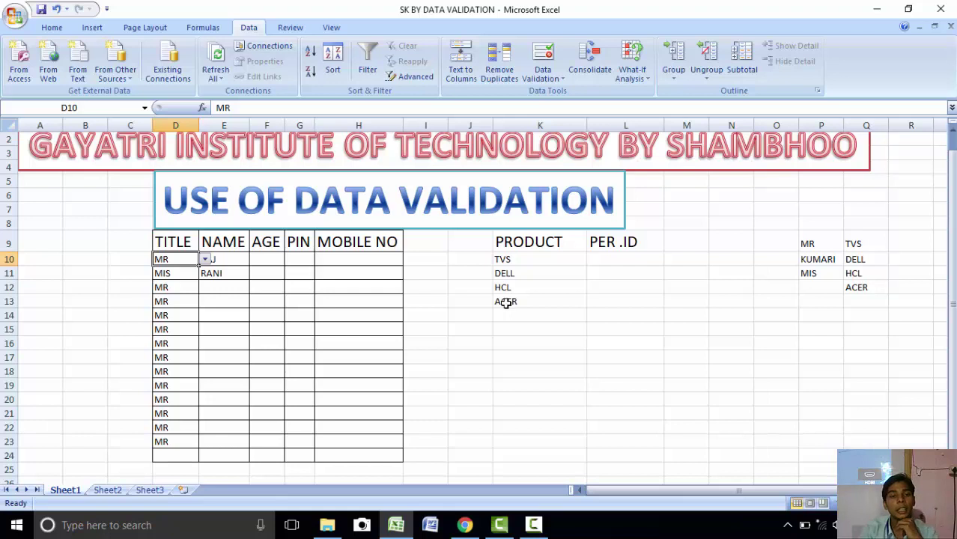
- Delete both sample names from E10:E11, ending back on E10
click(203, 330)
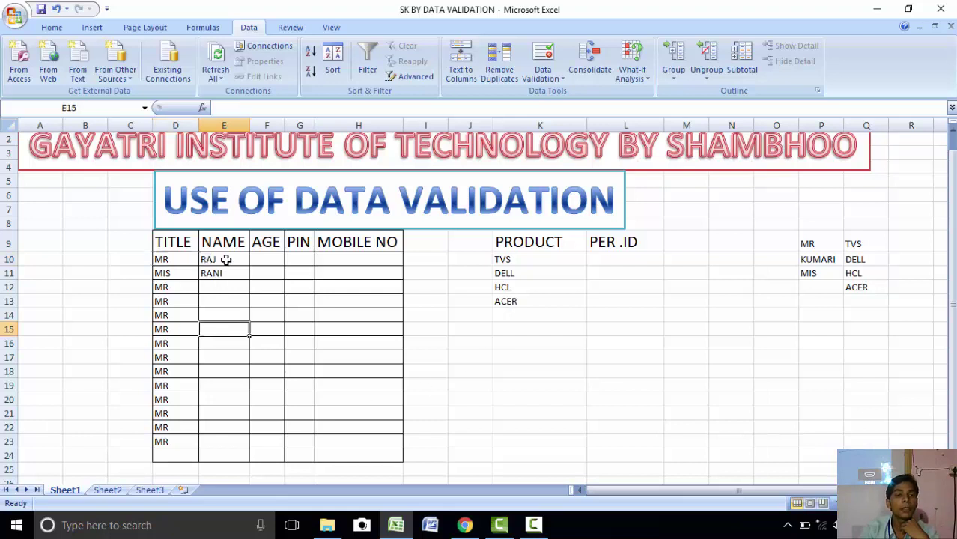
click(225, 259)
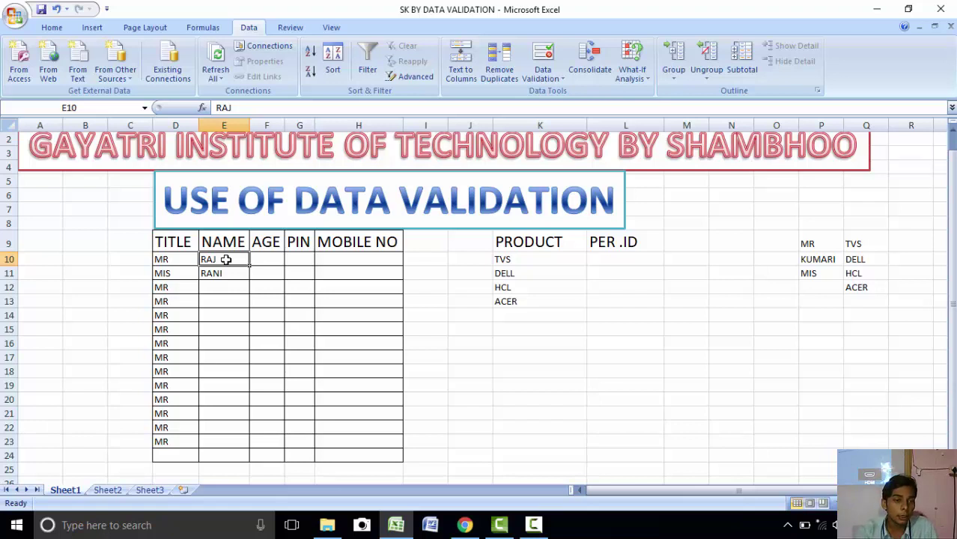
drag(225, 259, 225, 273)
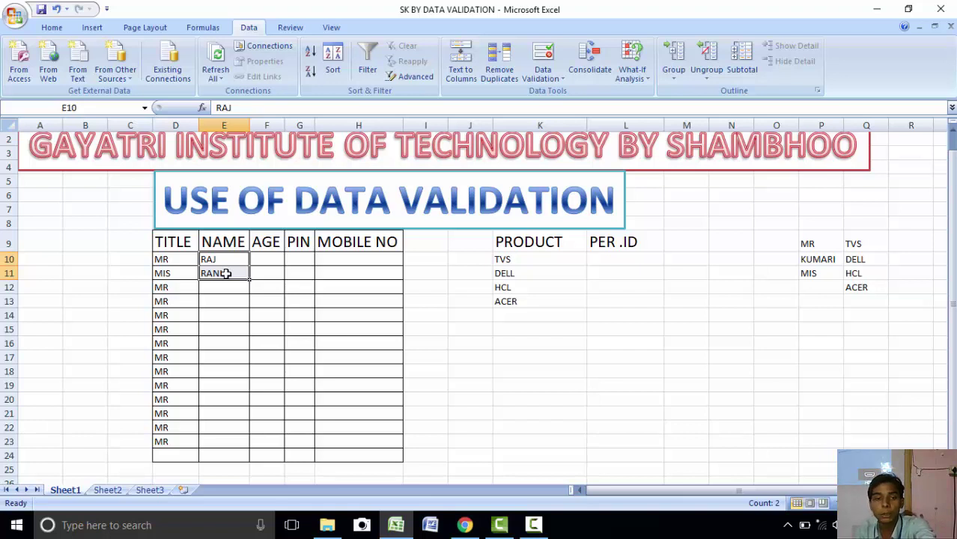
key(Delete)
click(230, 315)
click(225, 301)
click(224, 259)
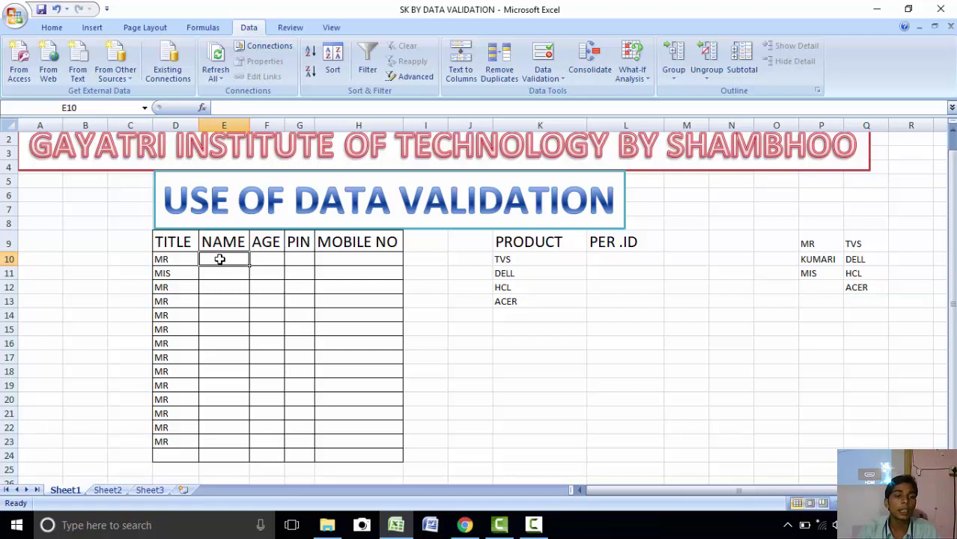
- Select E10:E24 and open Data Validation with Allow set to Custom
drag(220, 259, 227, 455)
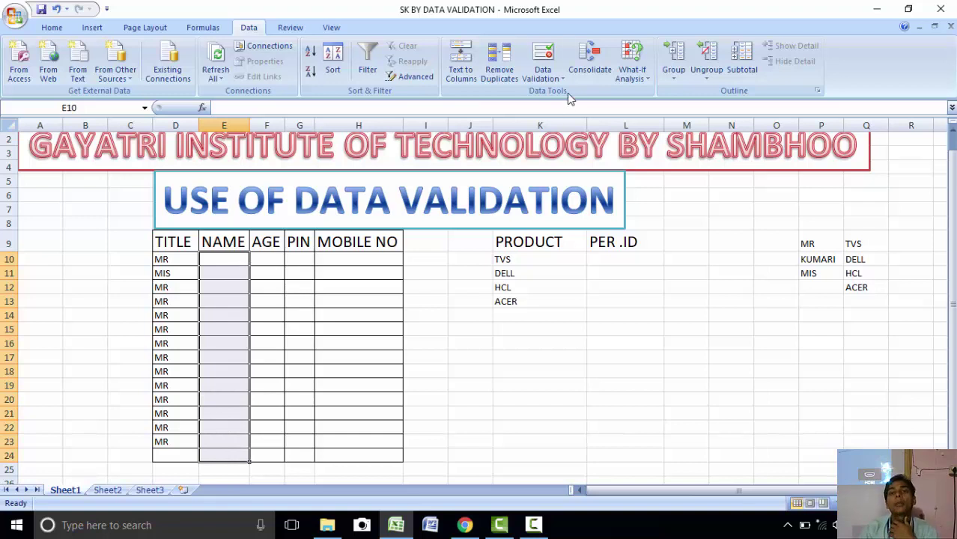
click(550, 79)
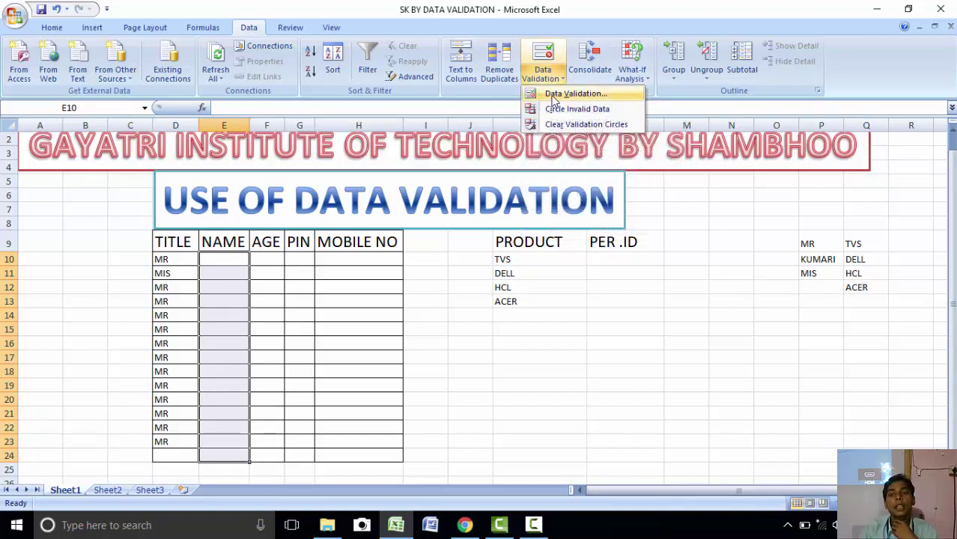
click(555, 96)
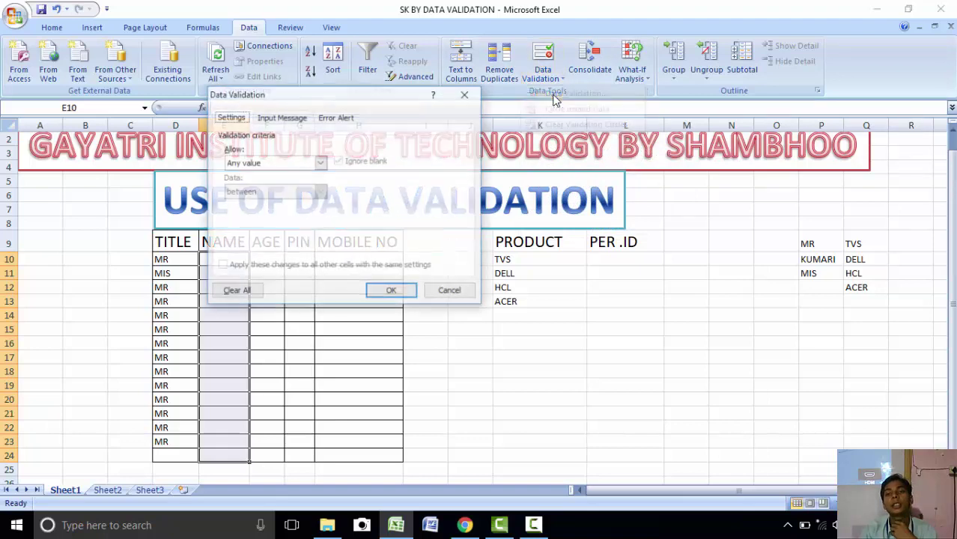
drag(363, 103, 559, 120)
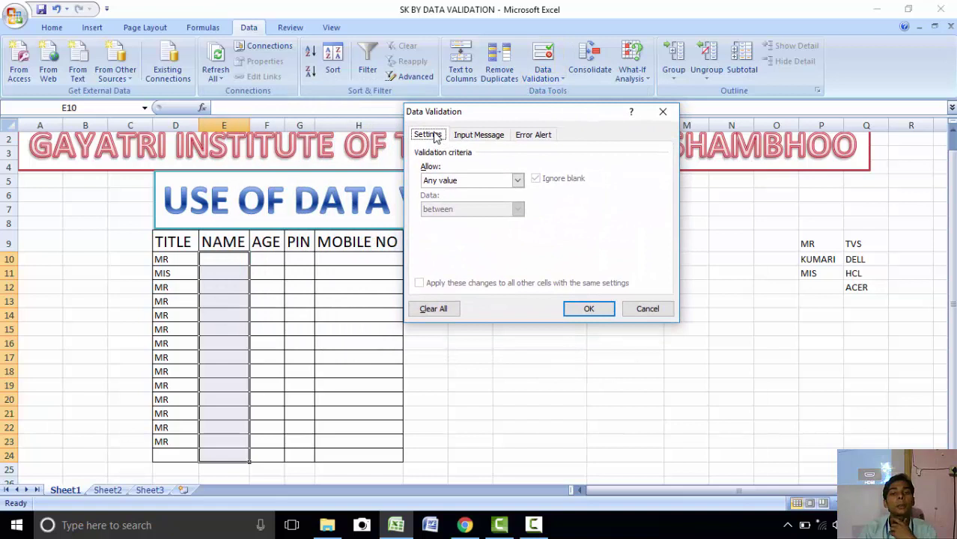
click(453, 183)
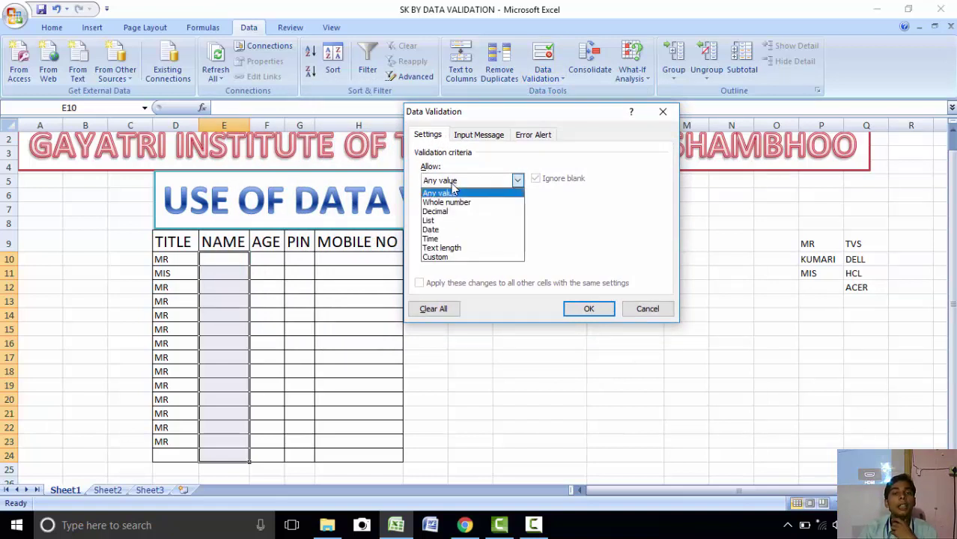
click(431, 256)
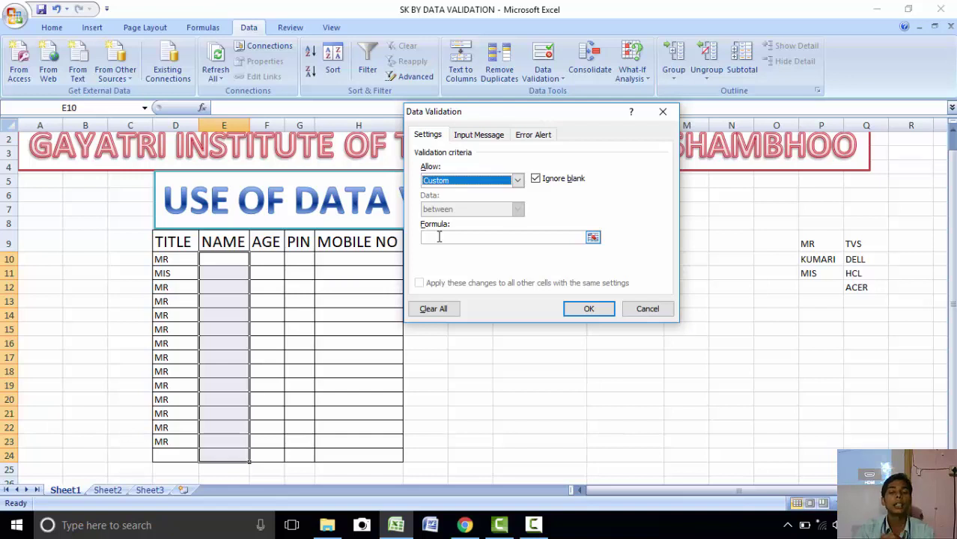
- Apply the custom formula =ISTEXT(E10) to the NAME cells and start typing a name in E10
click(439, 237)
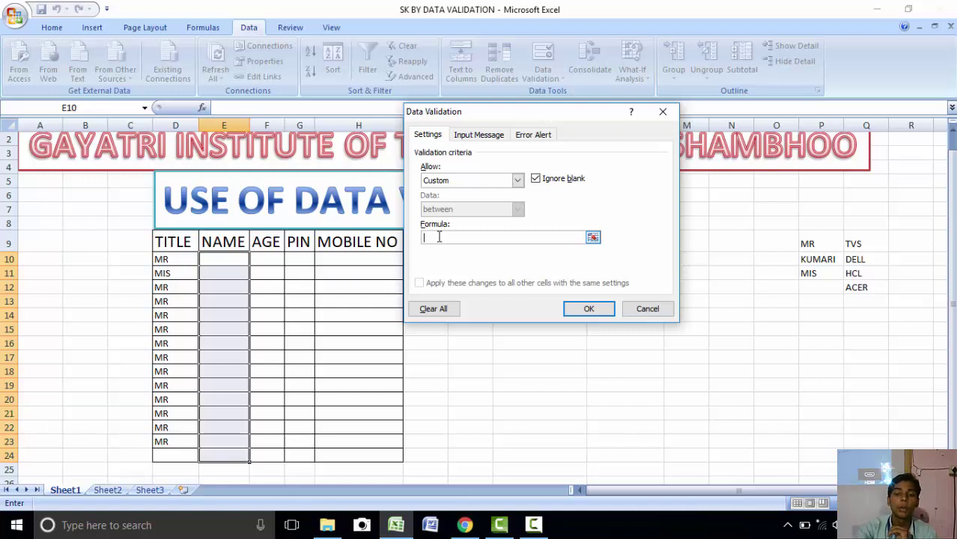
text(=)
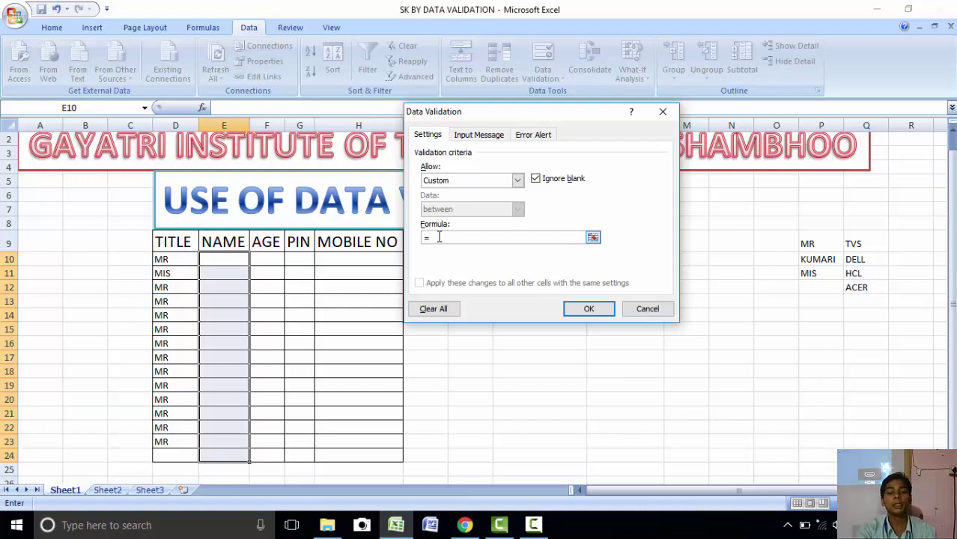
text(ISTE)
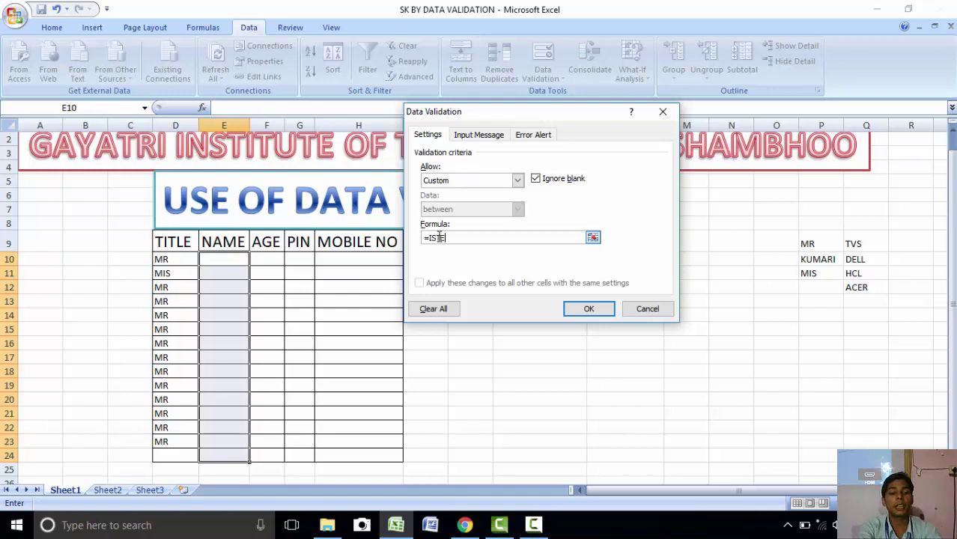
text(XT)
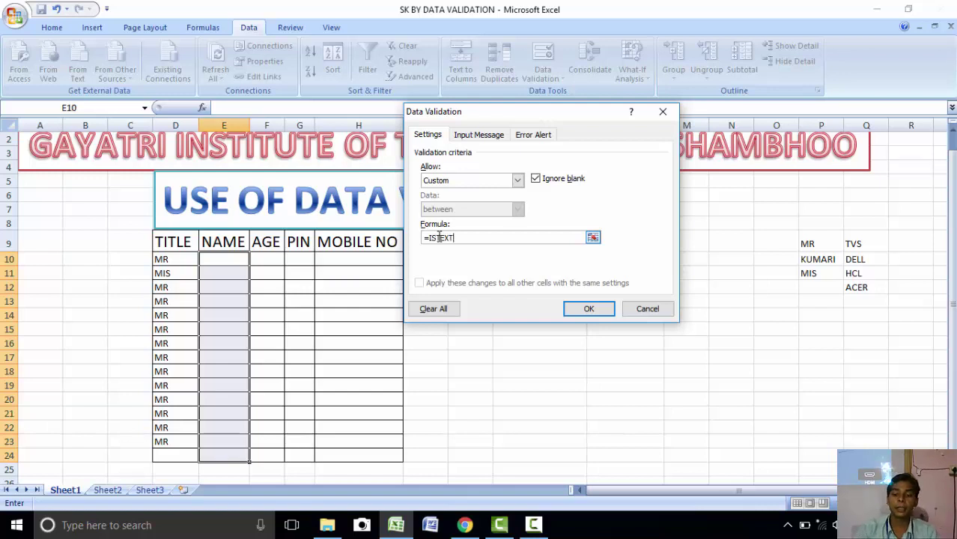
text(()
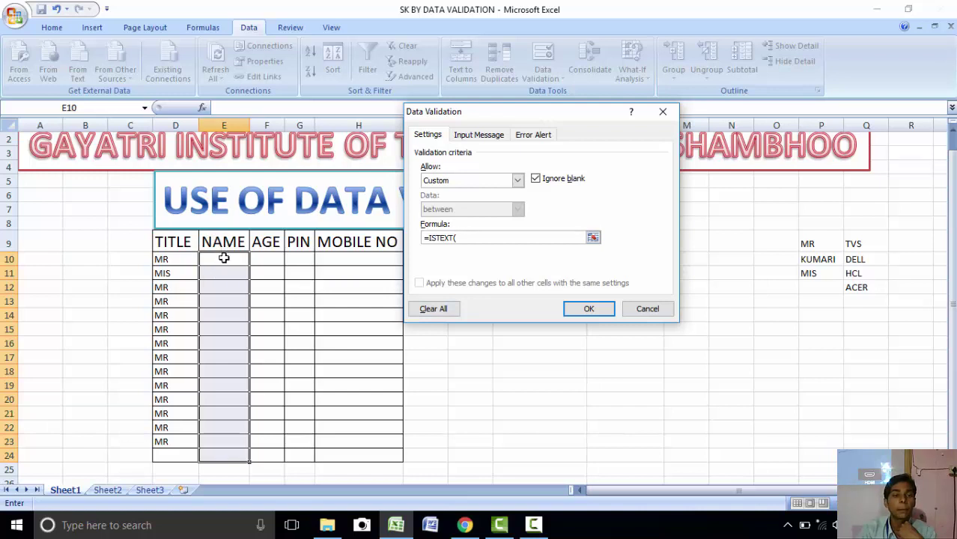
click(223, 258)
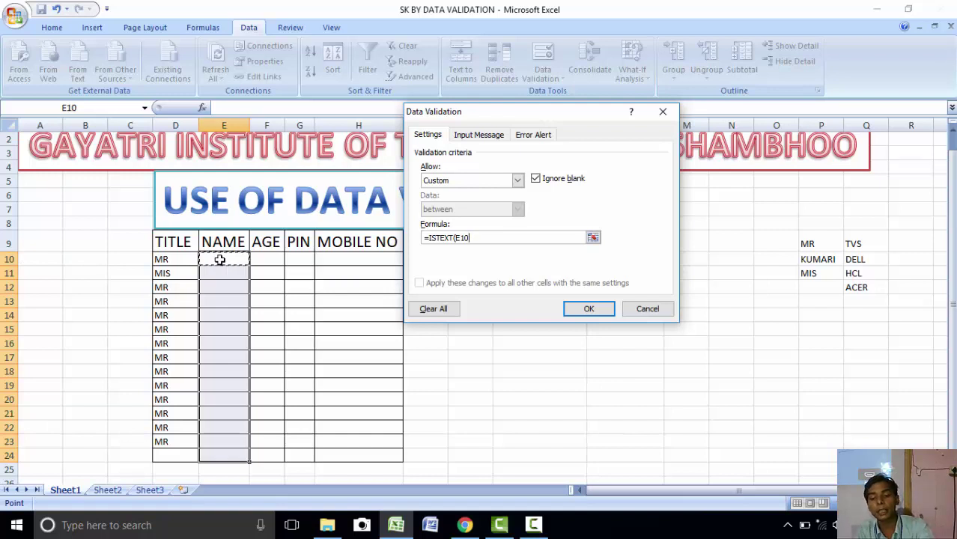
text())
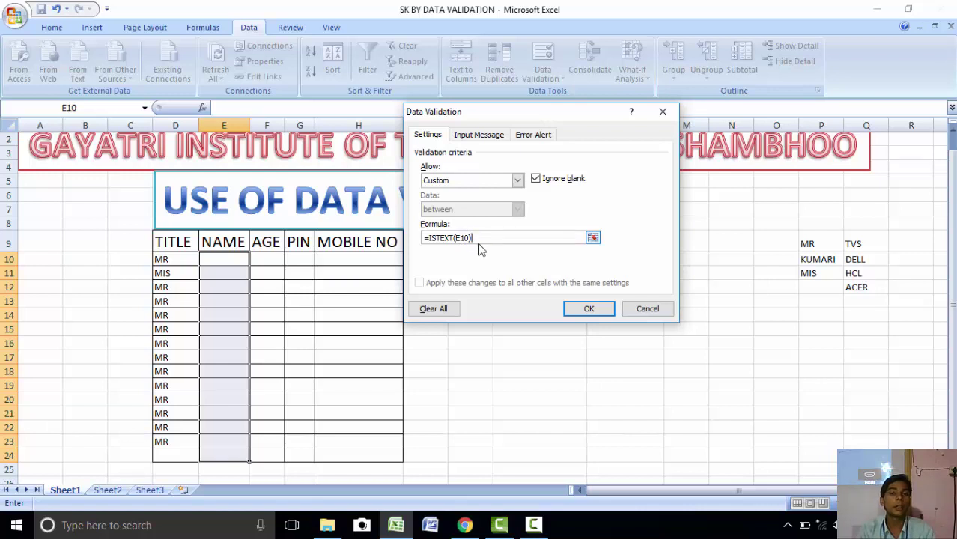
click(581, 308)
click(221, 257)
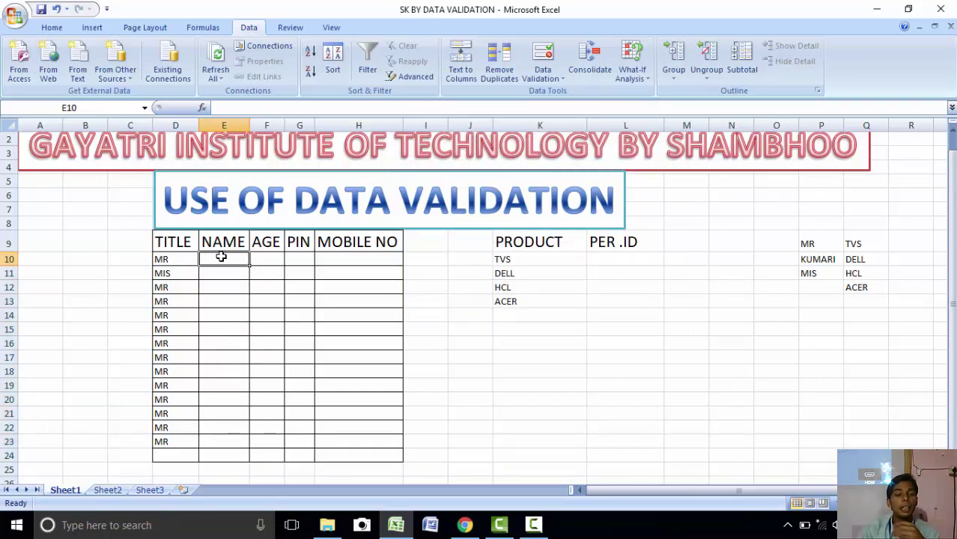
text(RA)
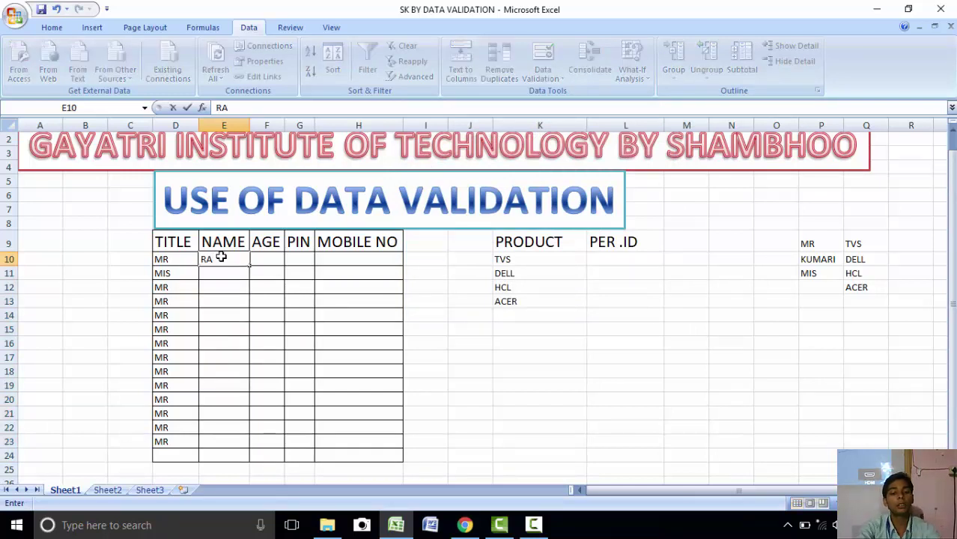
text(JES)
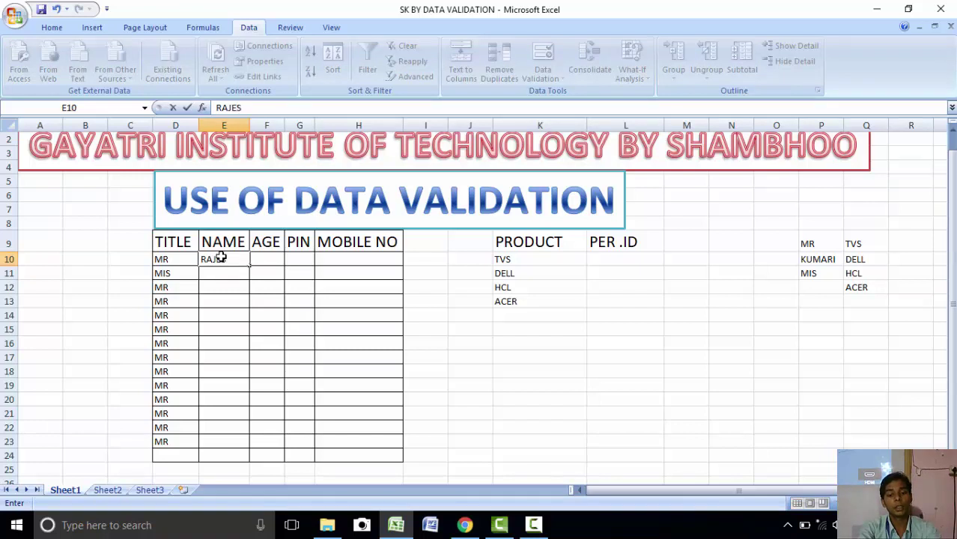
text(H)
- Commit the name in E10, see 4223478 rejected in E11, then enter GIT there instead
key(Return)
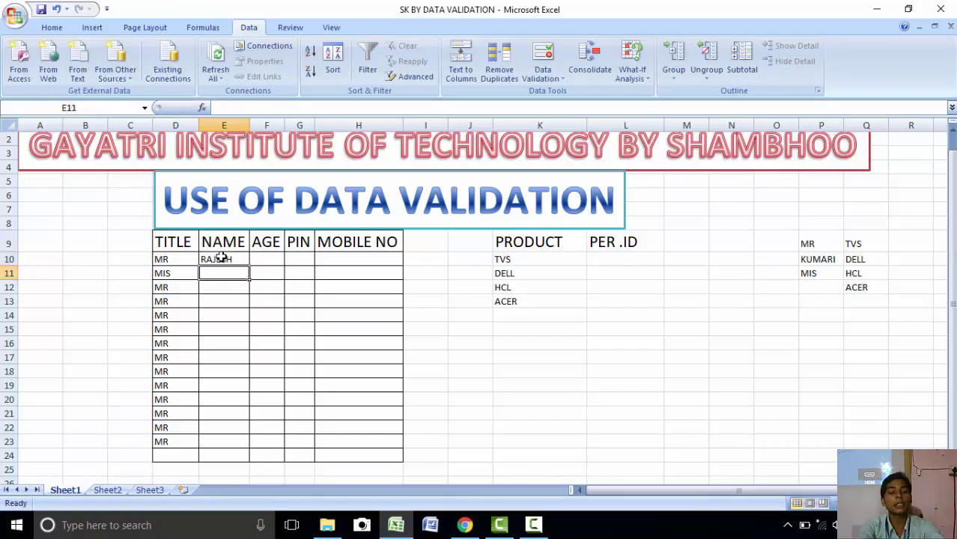
text(4223478)
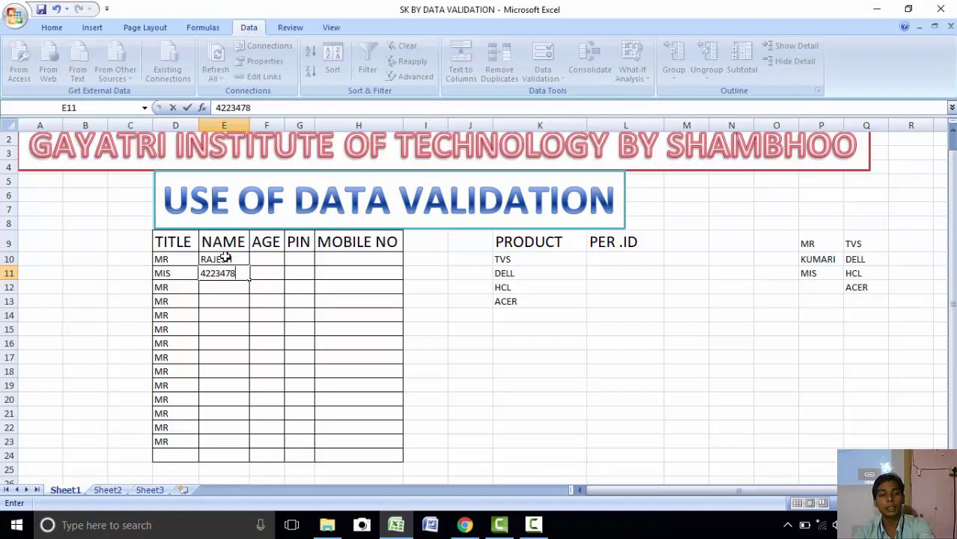
key(Return)
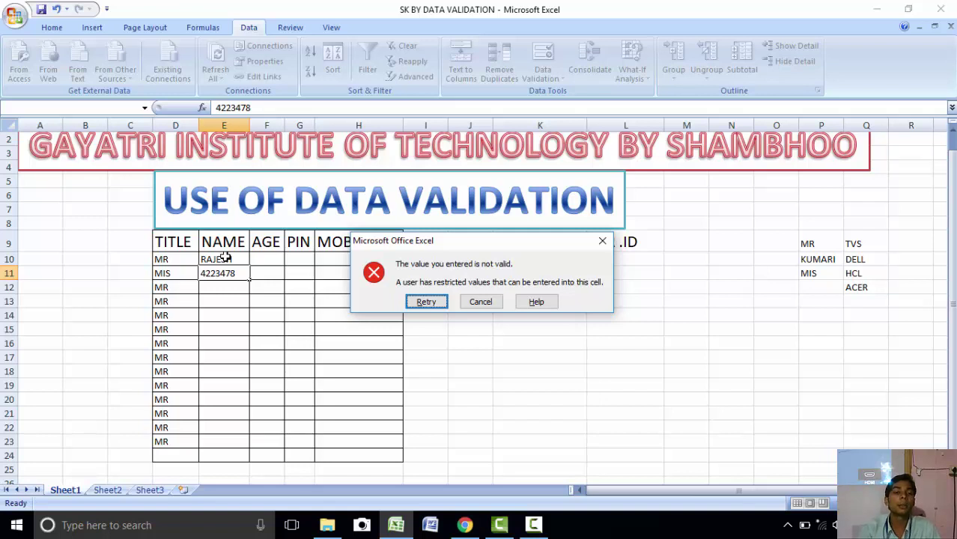
click(426, 302)
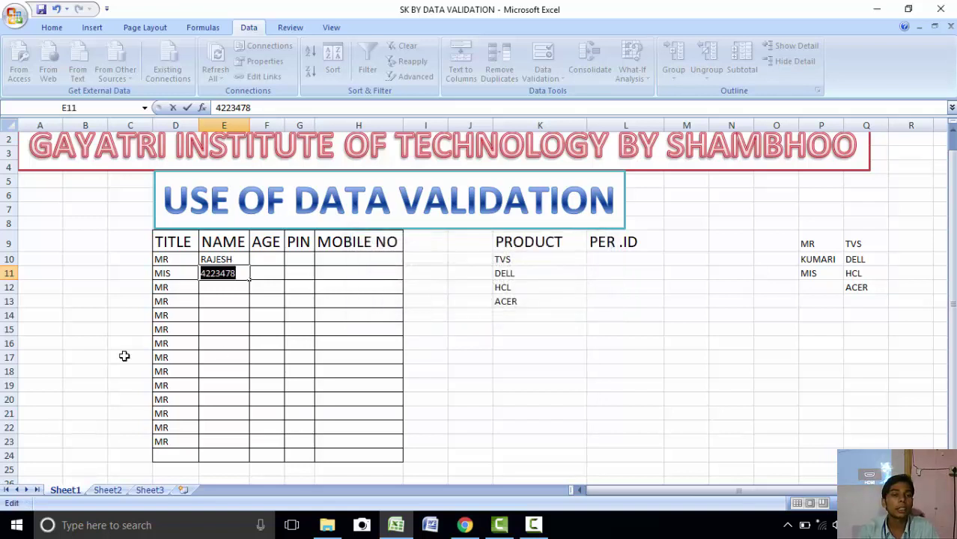
click(232, 337)
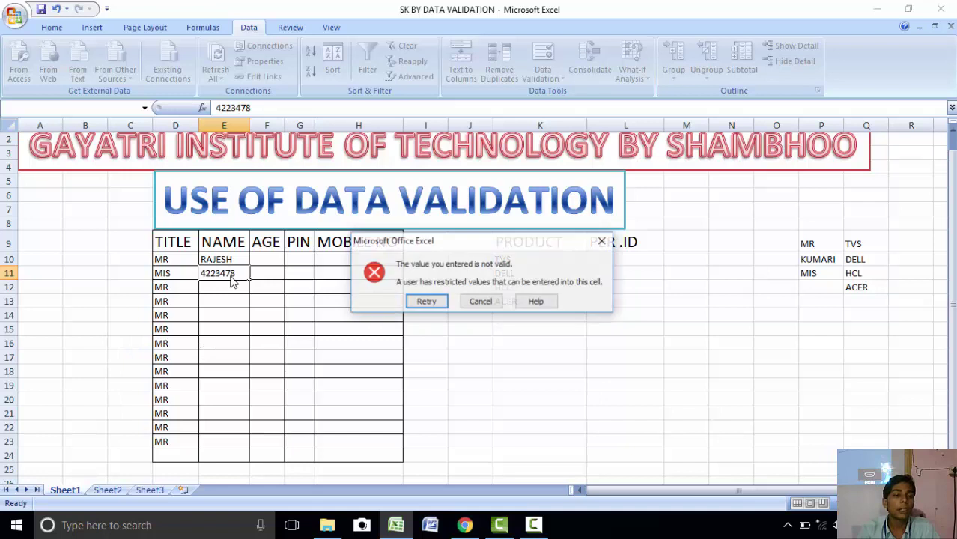
click(603, 242)
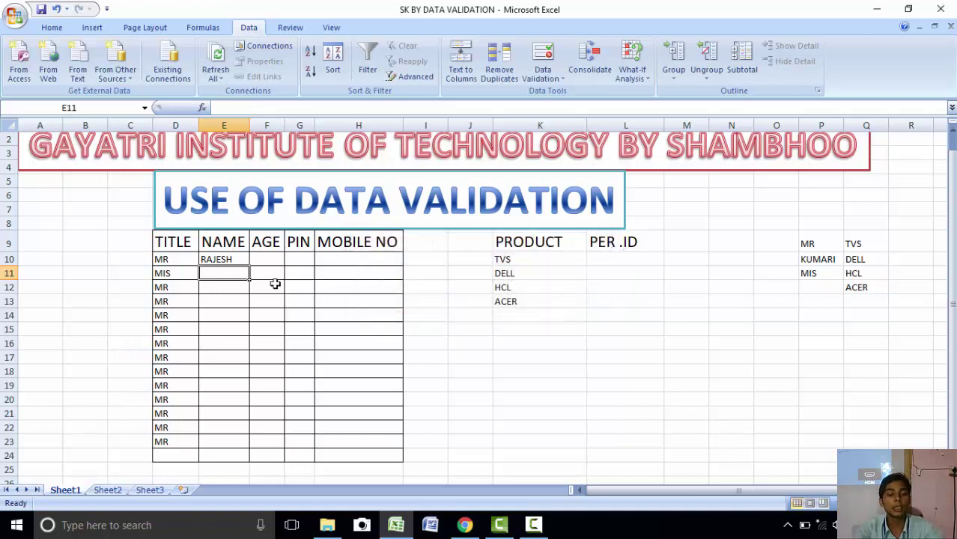
text(GIT)
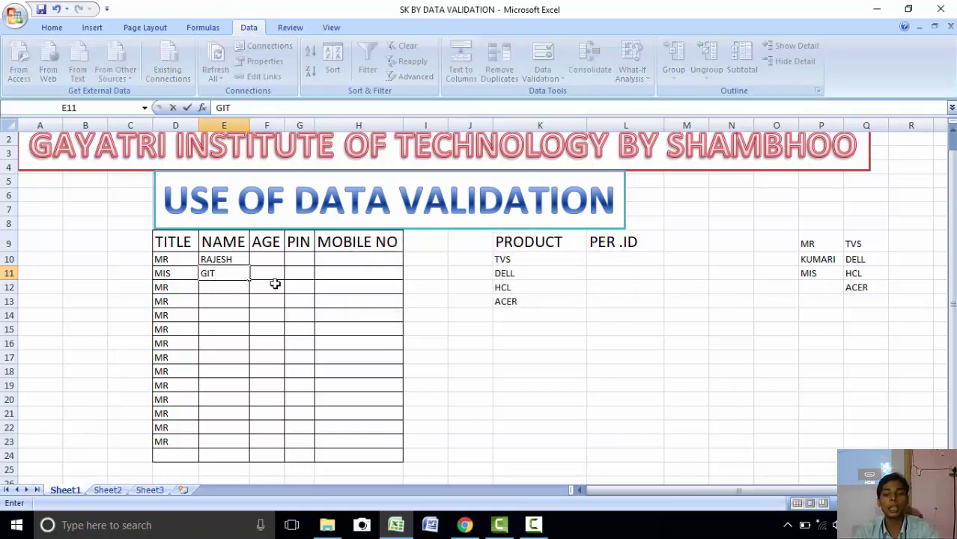
key(Return)
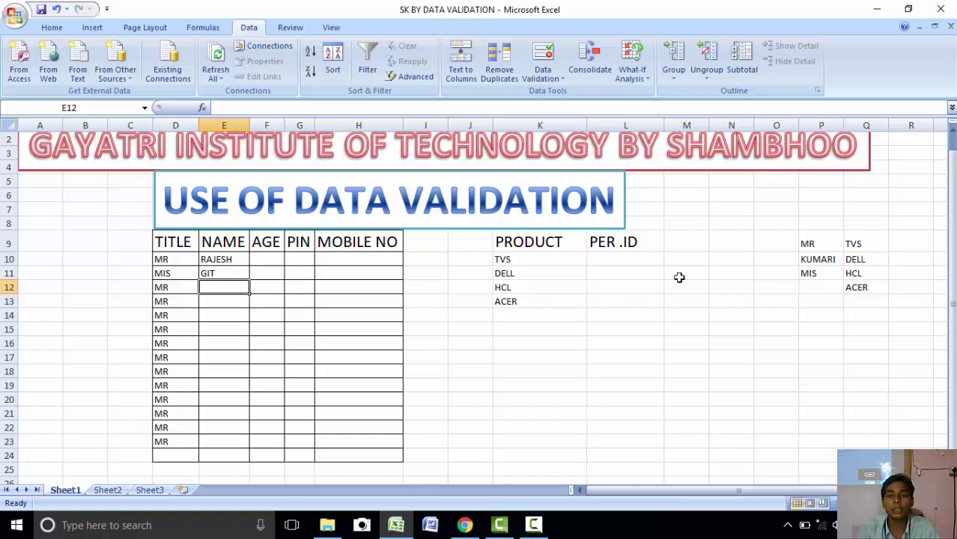
- Clear the product names TVS through ACER from K10:K13
click(538, 259)
click(520, 309)
click(521, 303)
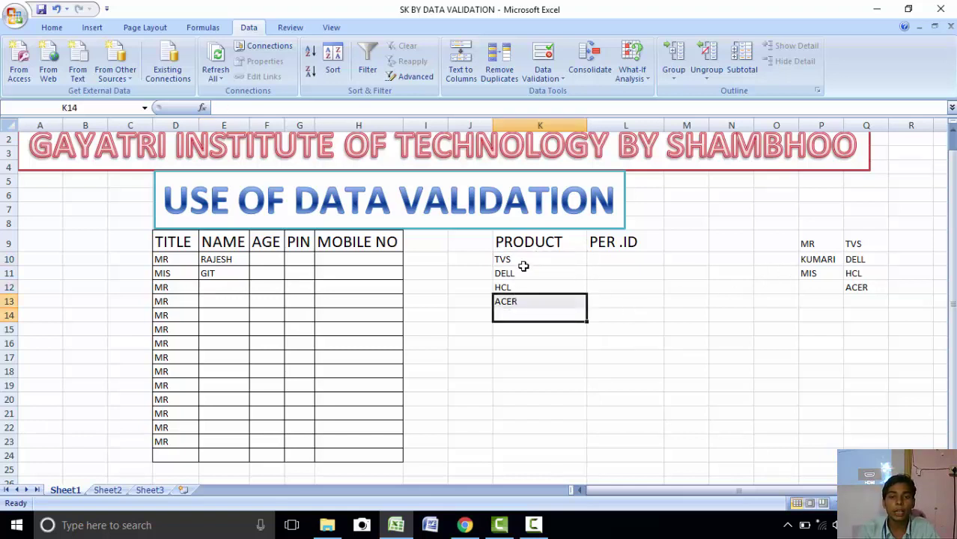
click(522, 262)
click(523, 299)
click(522, 259)
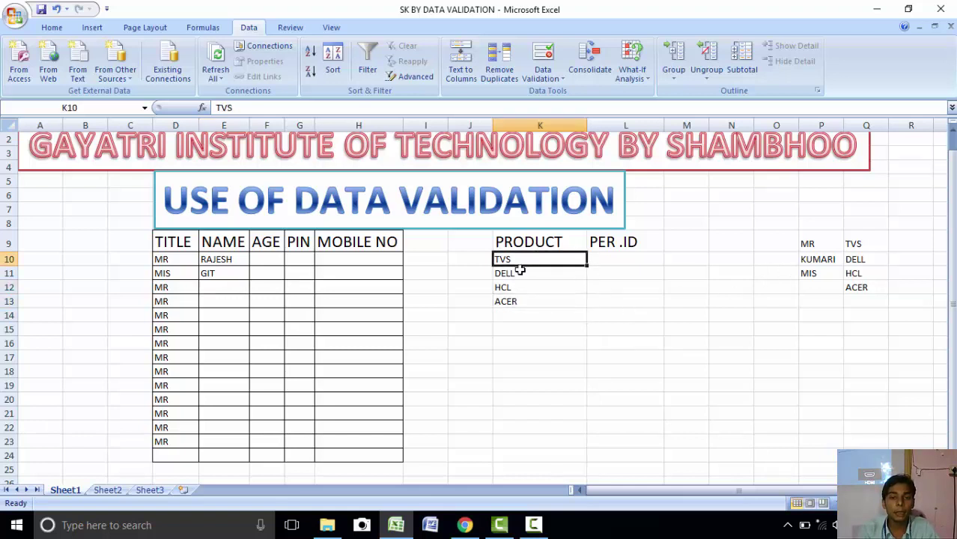
click(513, 275)
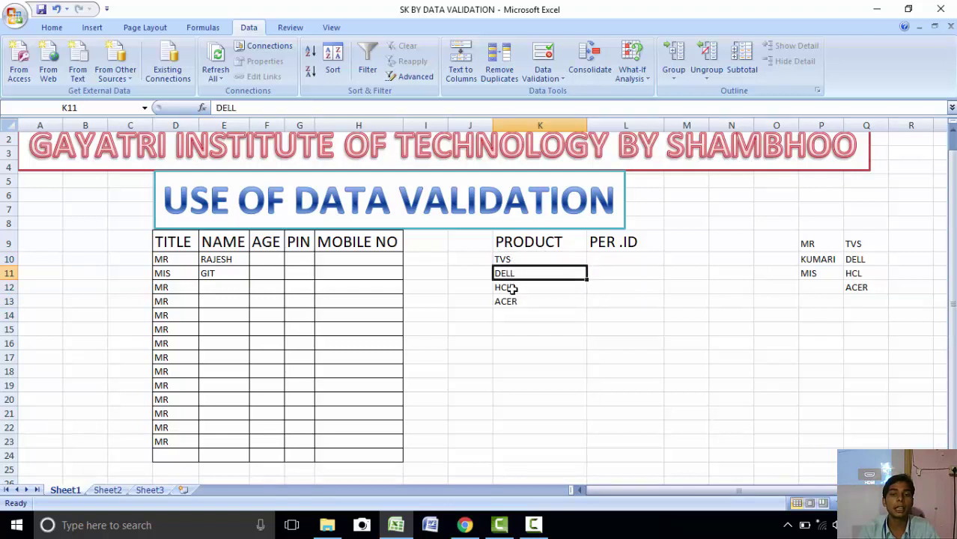
click(513, 288)
click(512, 302)
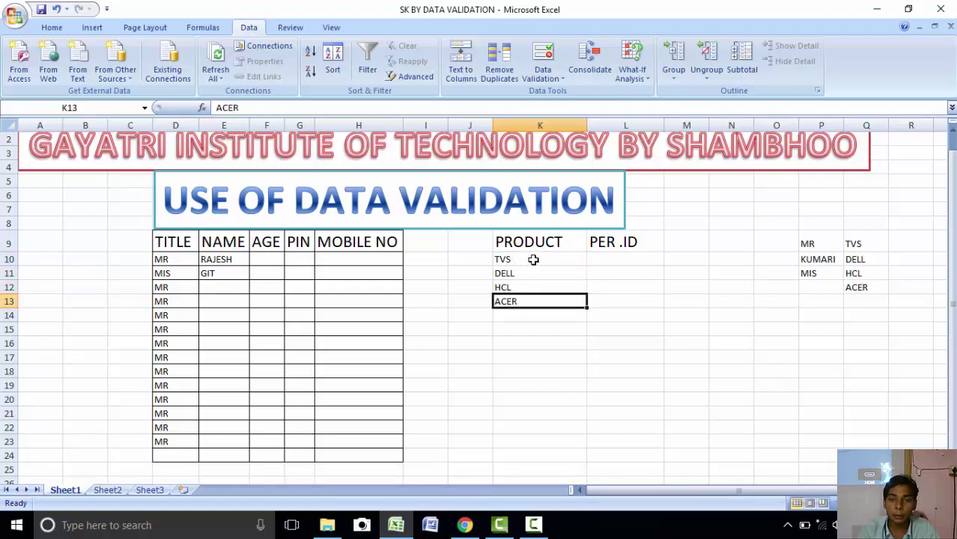
drag(533, 261, 536, 296)
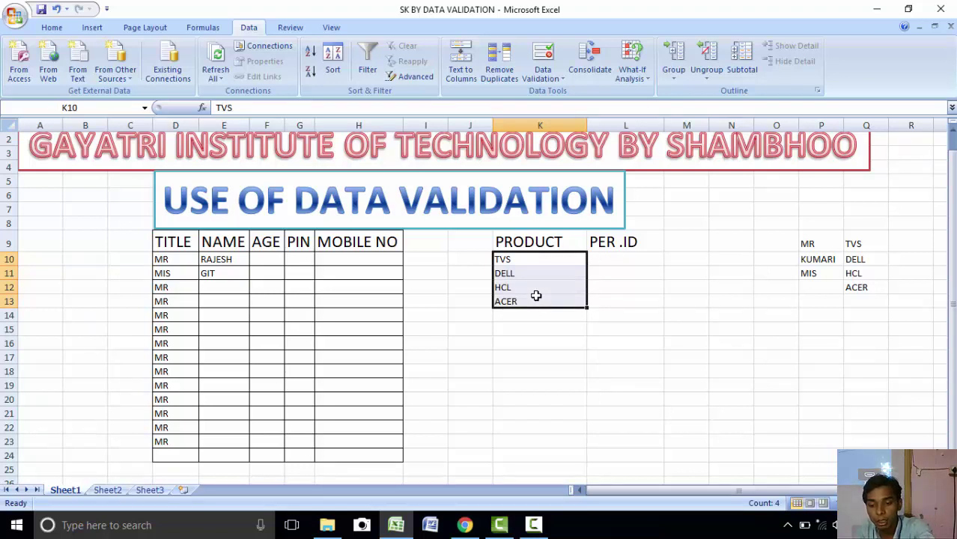
key(Delete)
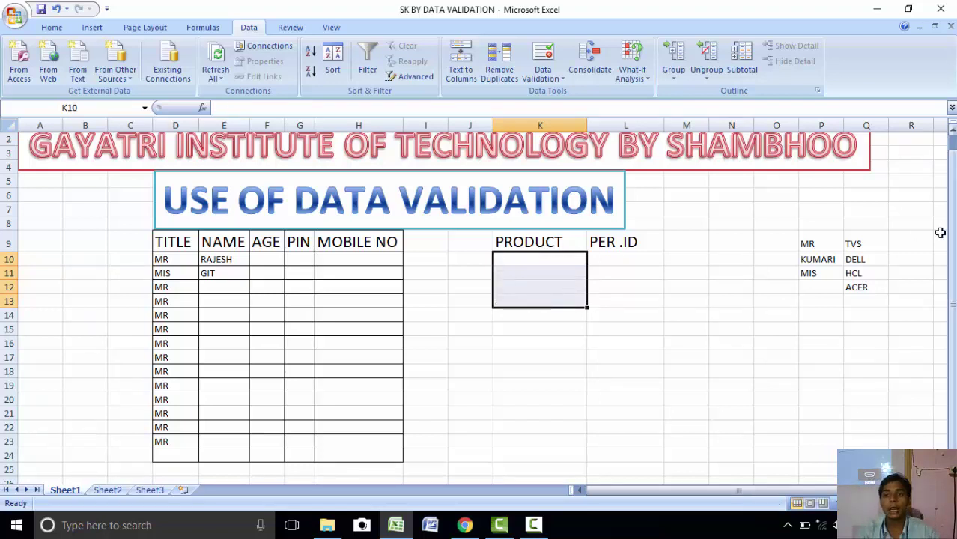
- Apply All Borders to the PRODUCT and PER .ID table K9:L13
mouse_move(534, 246)
mouse_down()
mouse_move(629, 291)
mouse_move(618, 300)
mouse_up()
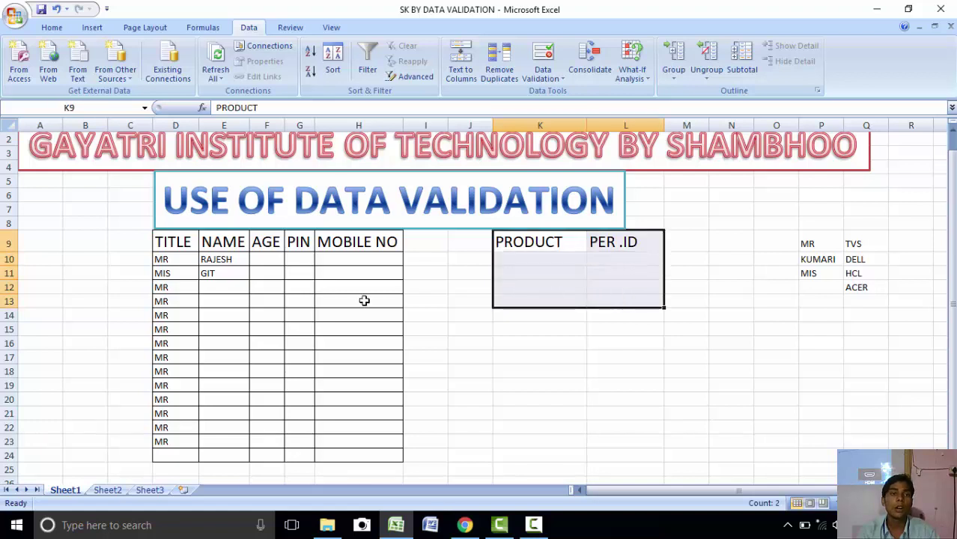
click(64, 26)
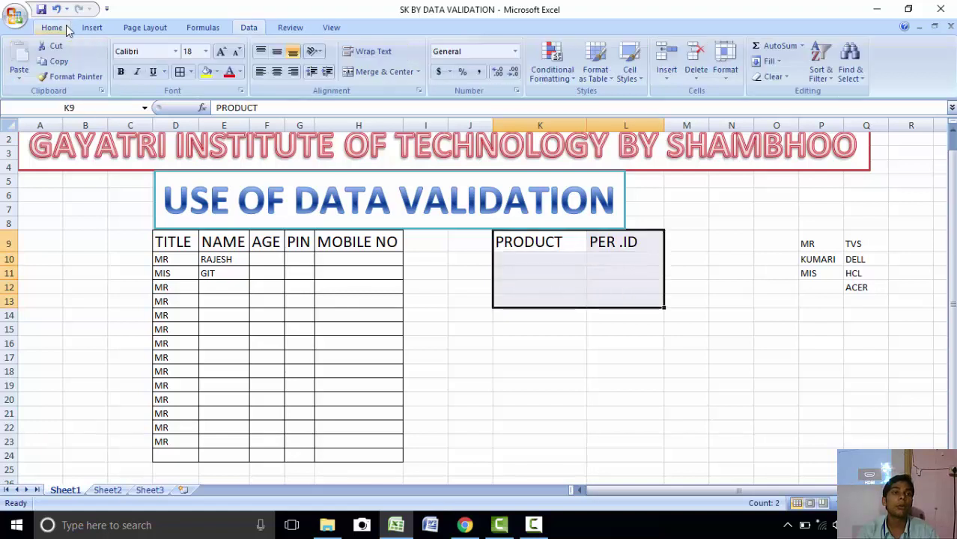
click(181, 72)
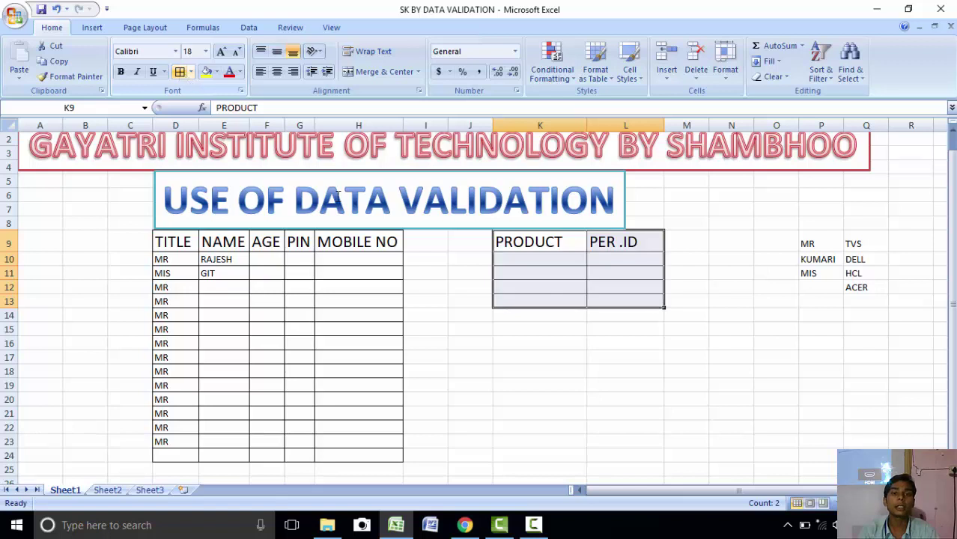
click(533, 261)
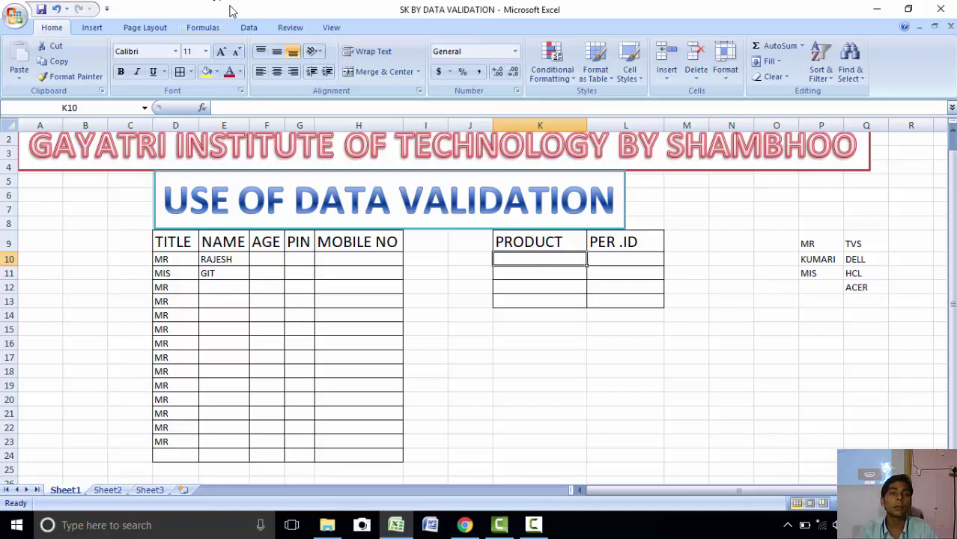
- Give K10 List validation sourced from Q9:Q12, offering TVS, DELL, HCL and ACER
click(248, 30)
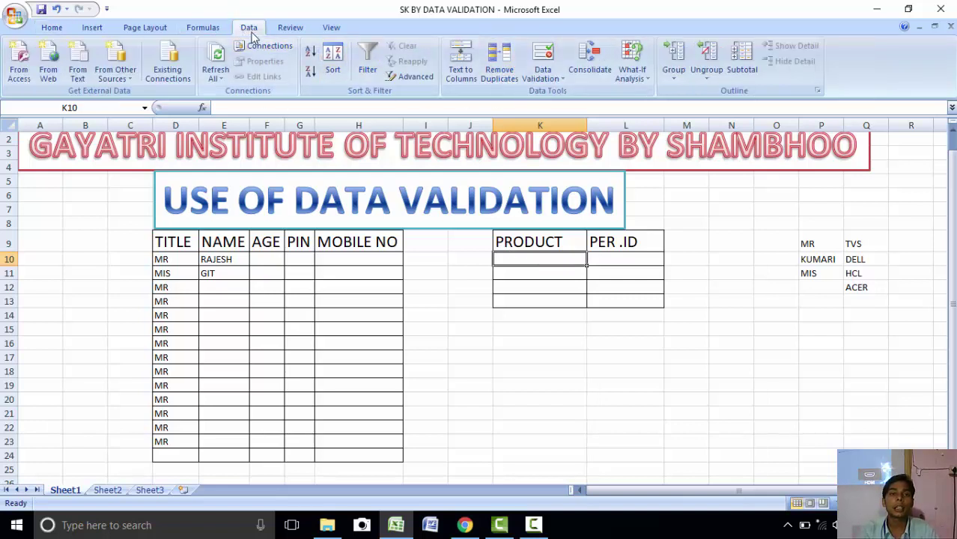
click(550, 78)
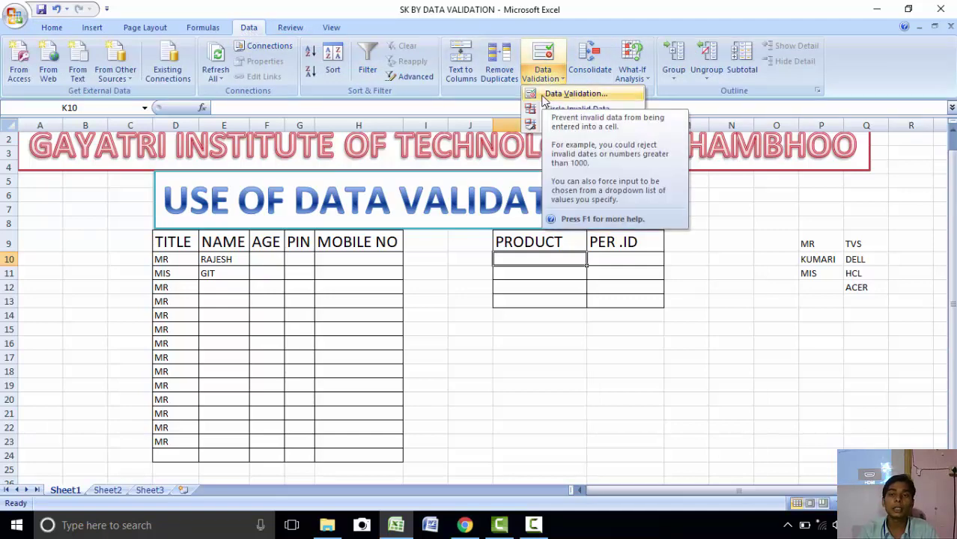
click(545, 97)
drag(531, 116, 370, 174)
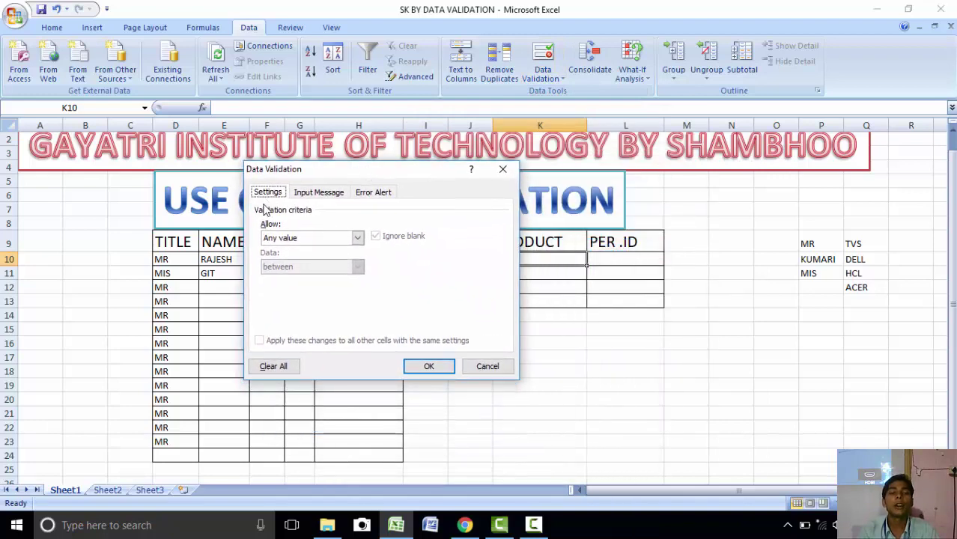
click(301, 239)
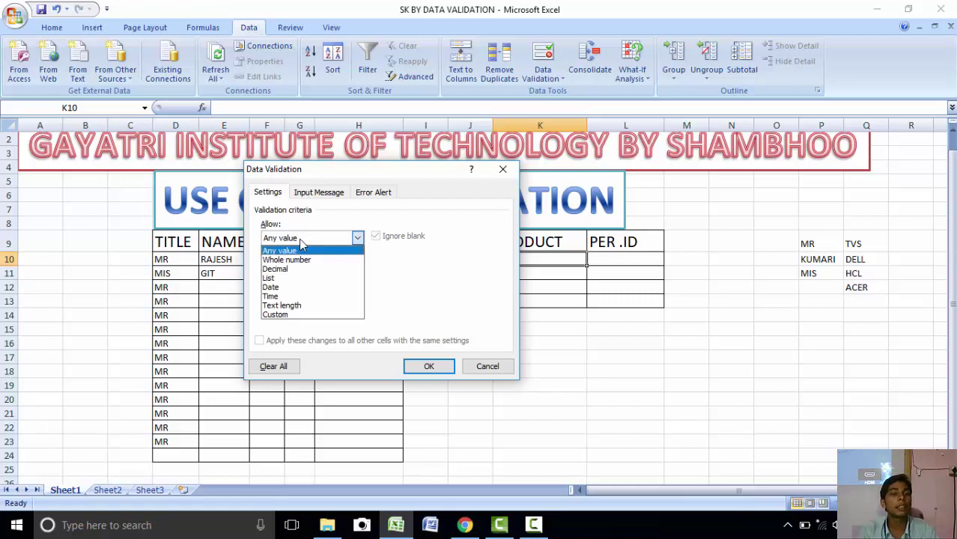
click(271, 277)
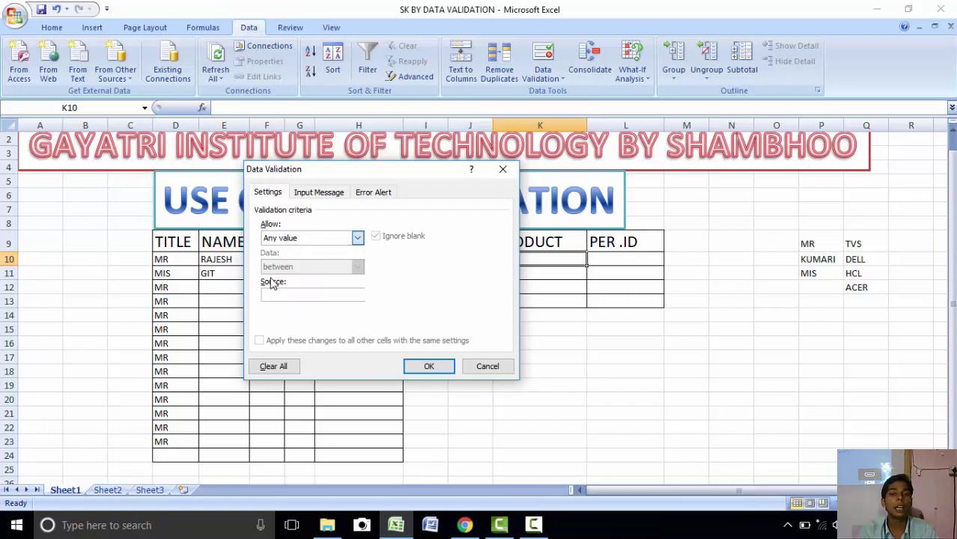
drag(344, 174, 248, 72)
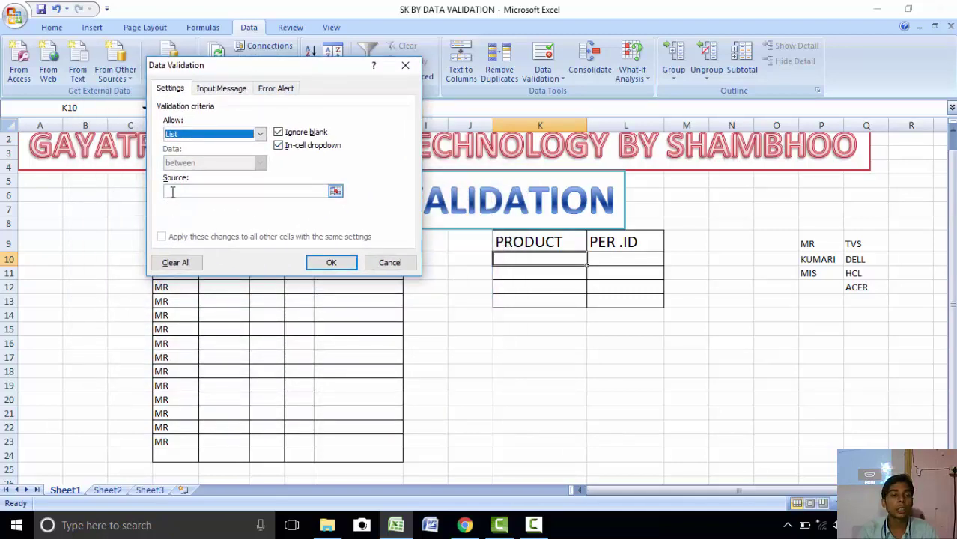
click(175, 192)
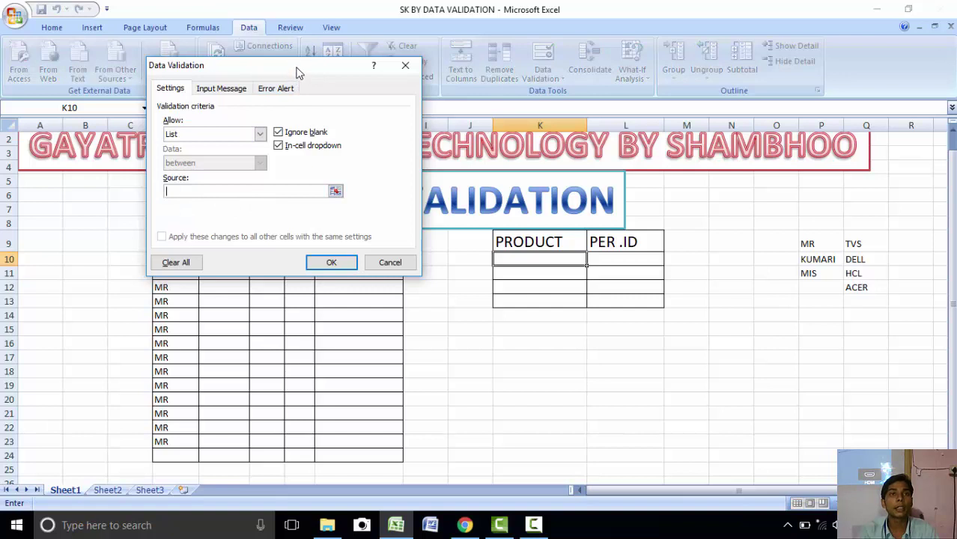
drag(296, 70, 257, 83)
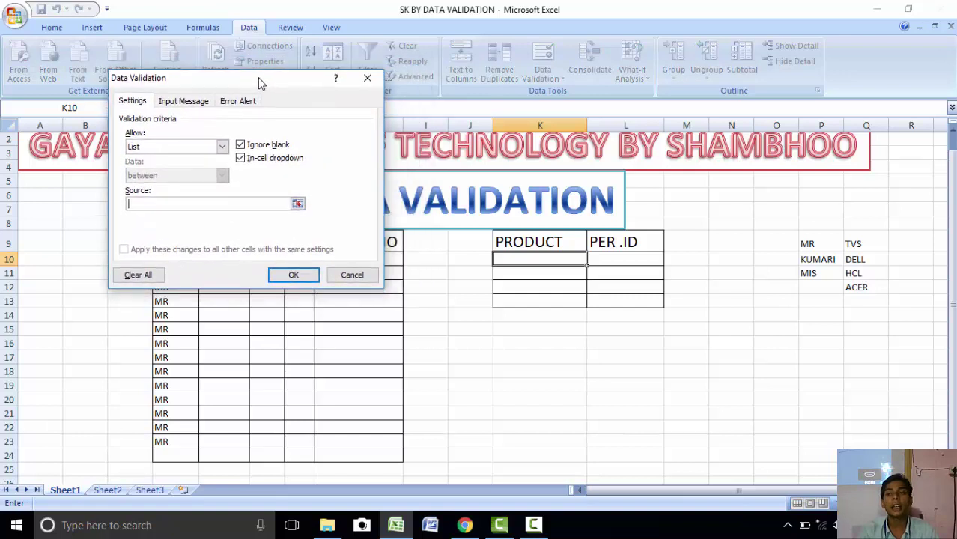
click(874, 249)
drag(874, 249, 871, 288)
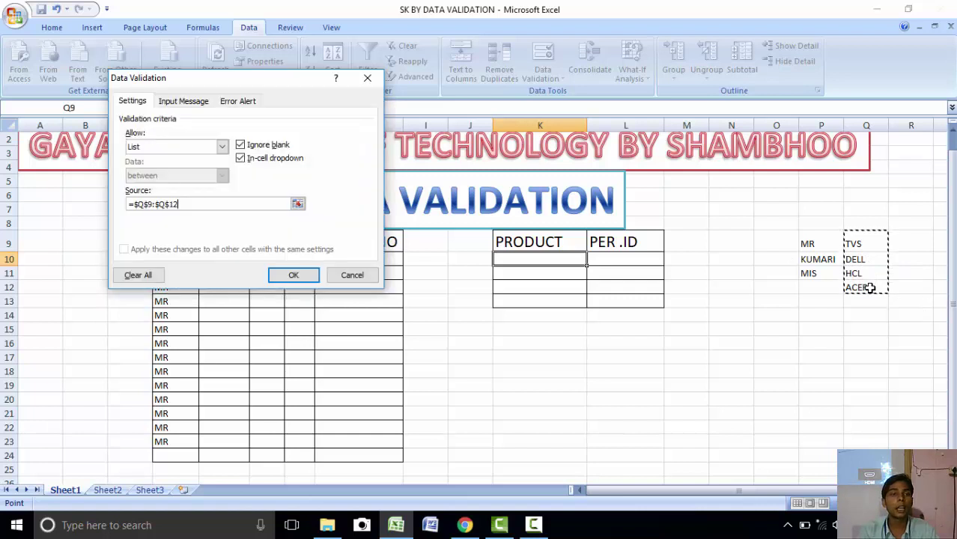
click(302, 277)
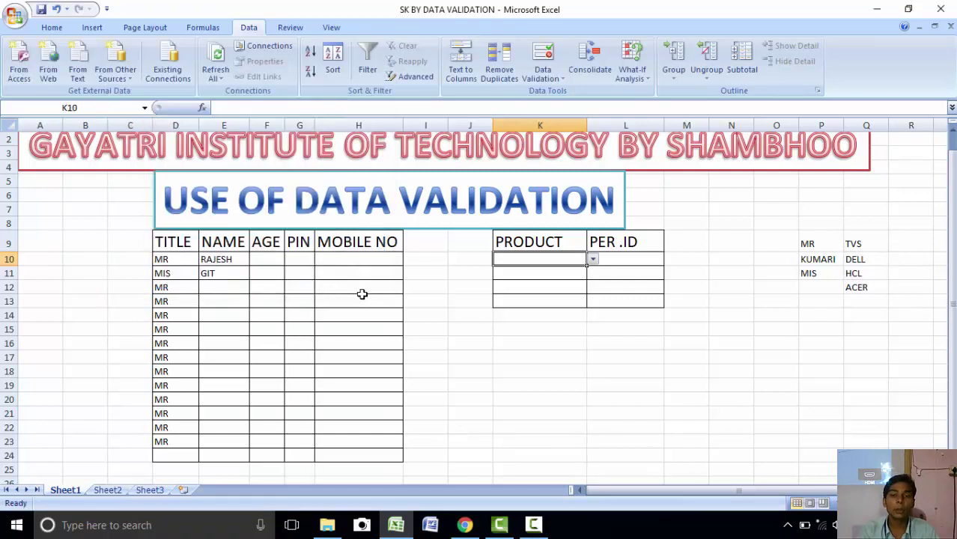
- Pick TVS, DELL, HCL, then ACER in K10's drop-down, leaving ACER selected
click(592, 260)
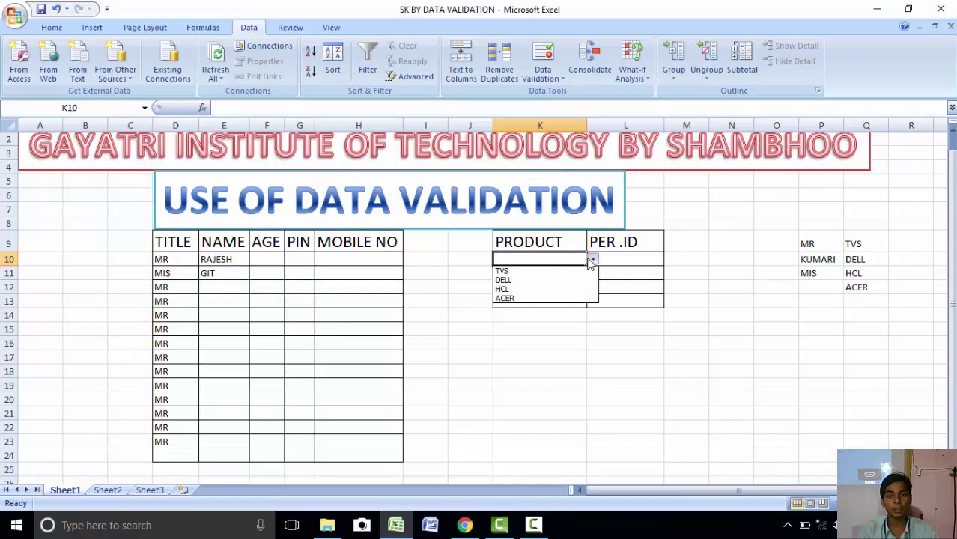
click(539, 273)
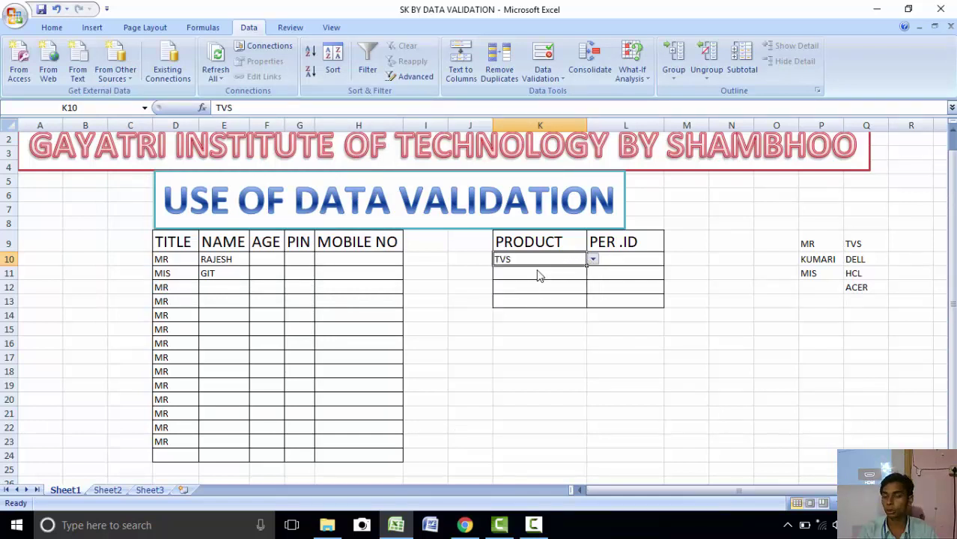
click(593, 262)
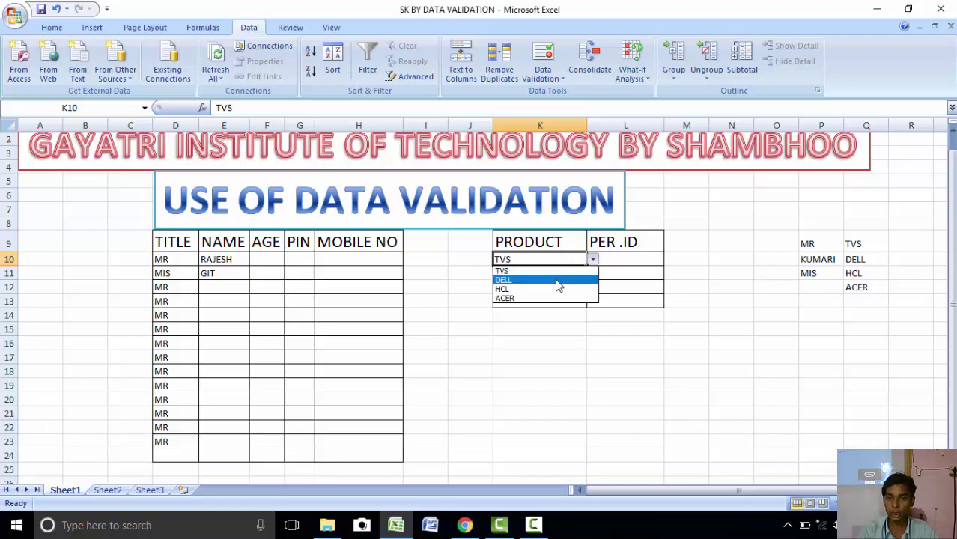
click(558, 280)
click(592, 260)
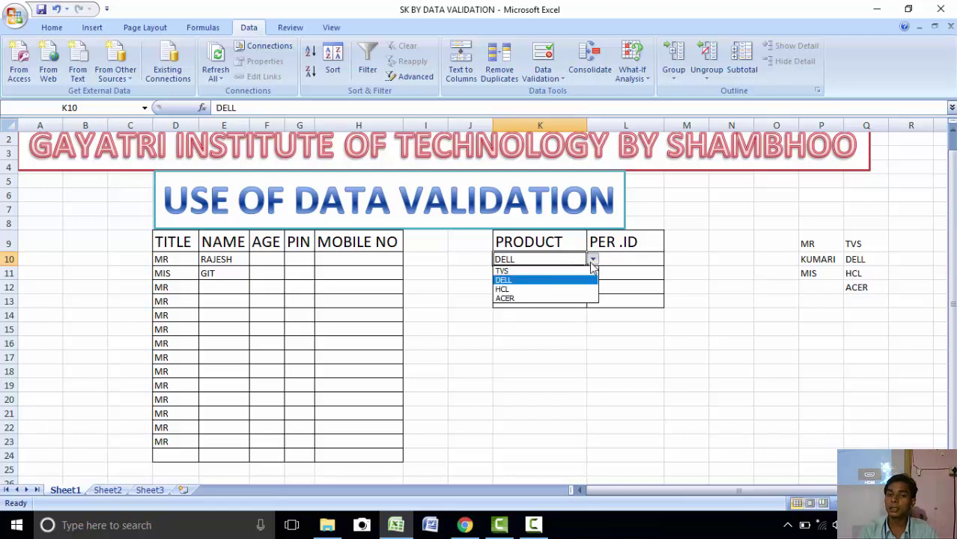
click(552, 289)
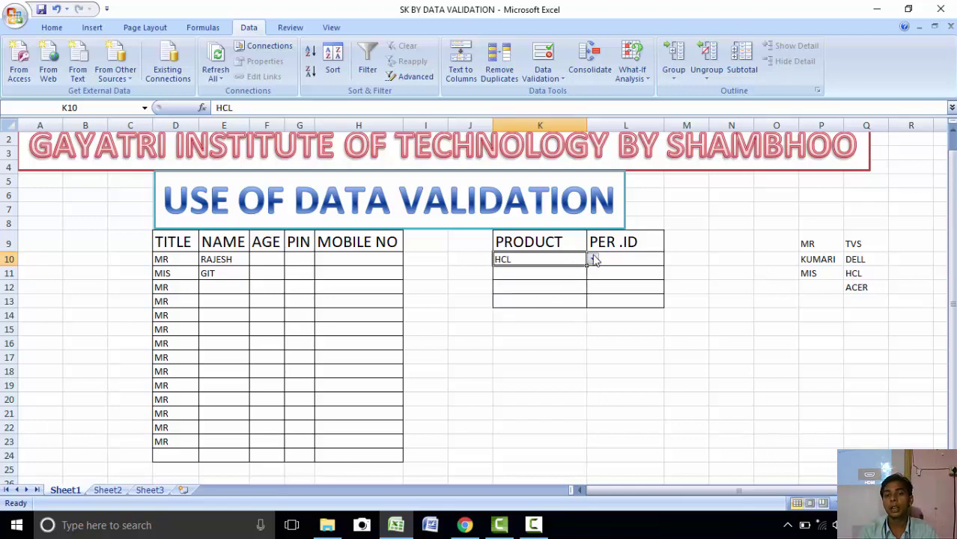
click(593, 260)
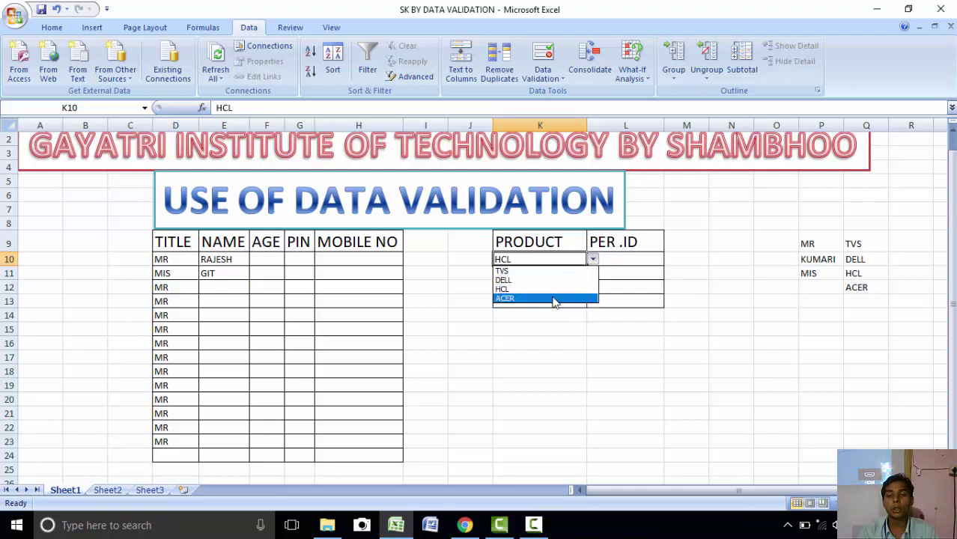
click(558, 298)
click(628, 263)
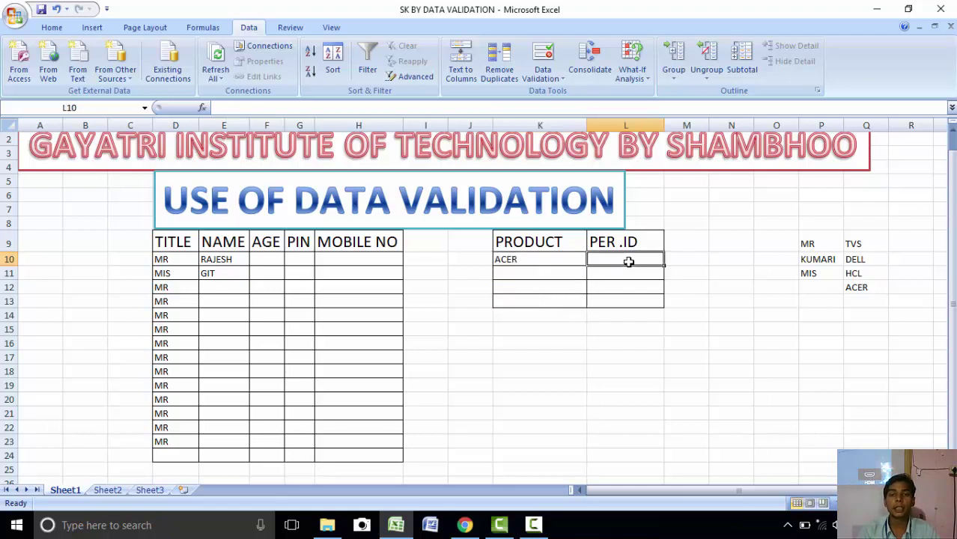
click(541, 263)
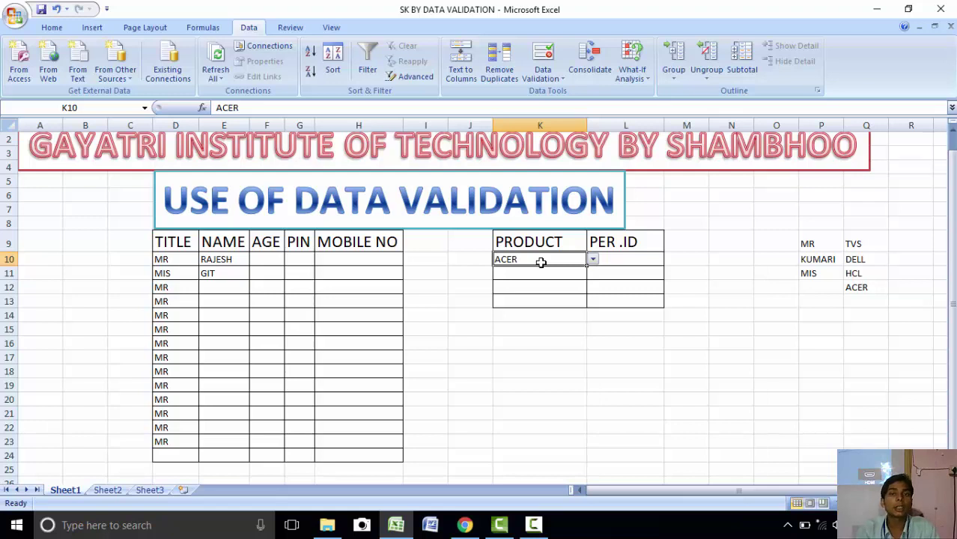
- Reopen K10's Data Validation settings and confirm Allow stays List with source $Q$9:$Q$12
click(554, 79)
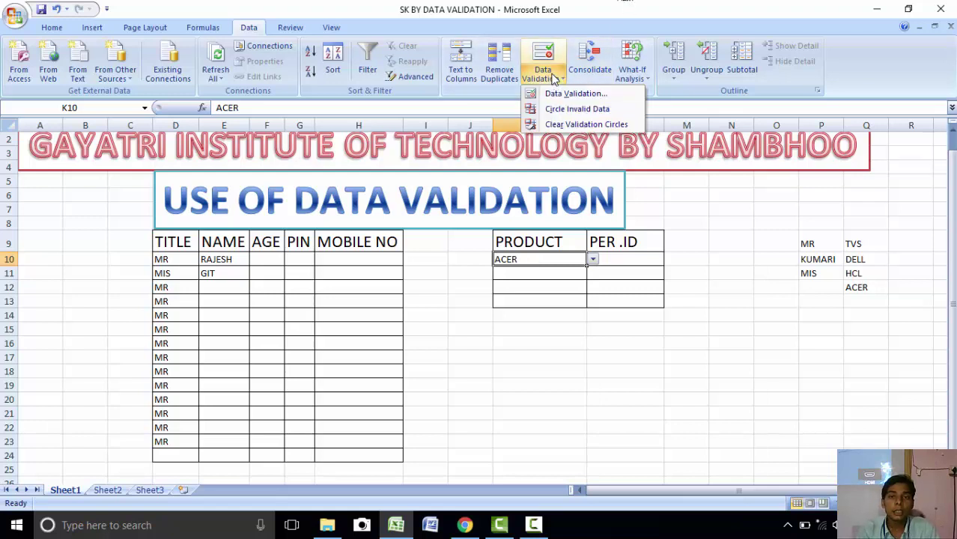
click(555, 93)
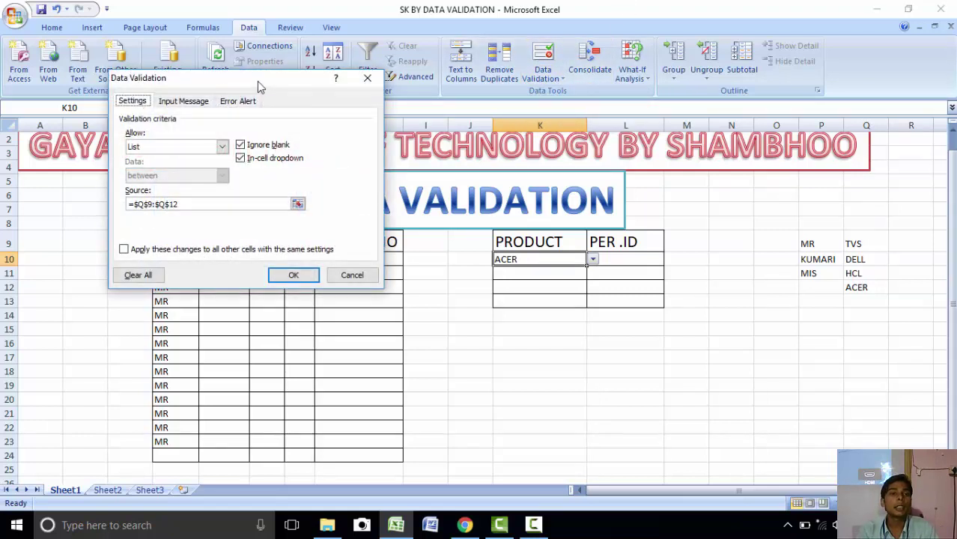
drag(257, 81, 418, 91)
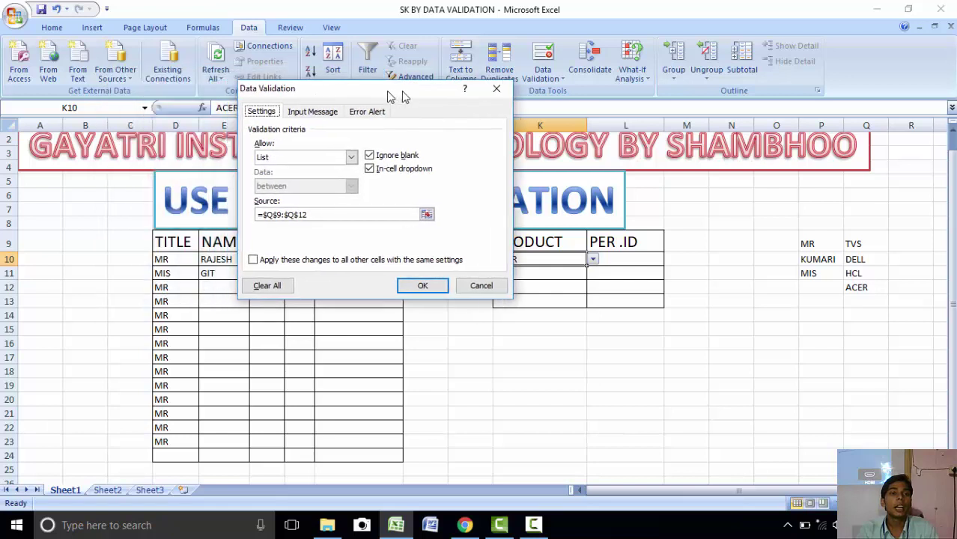
click(320, 158)
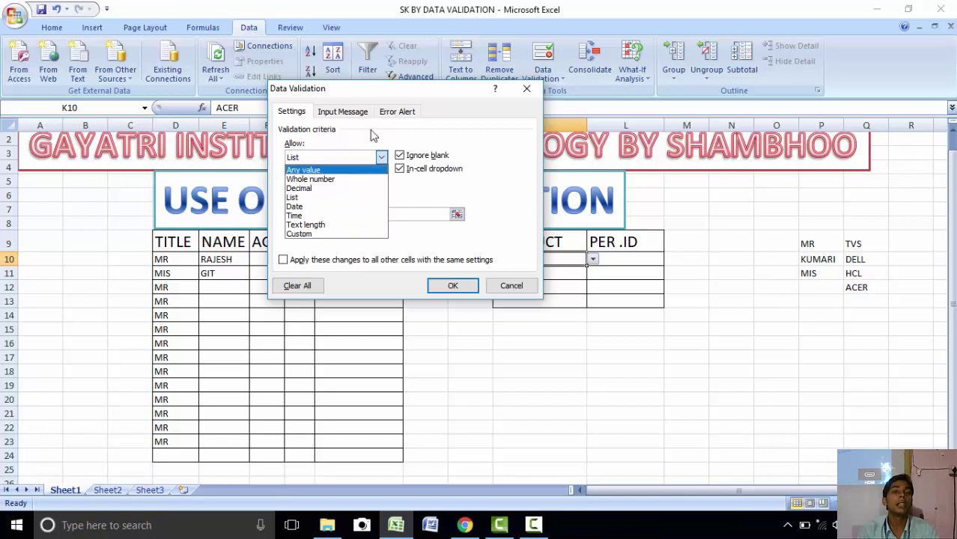
click(382, 96)
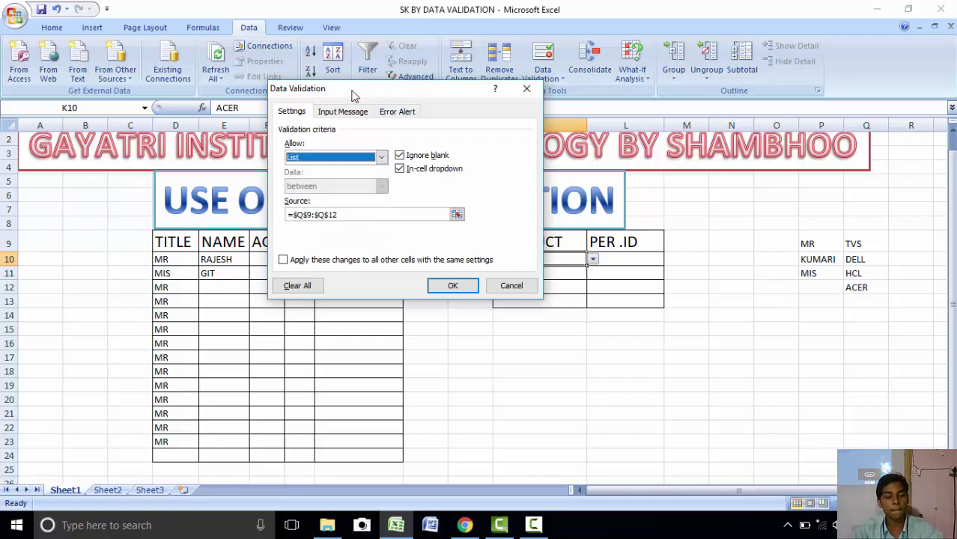